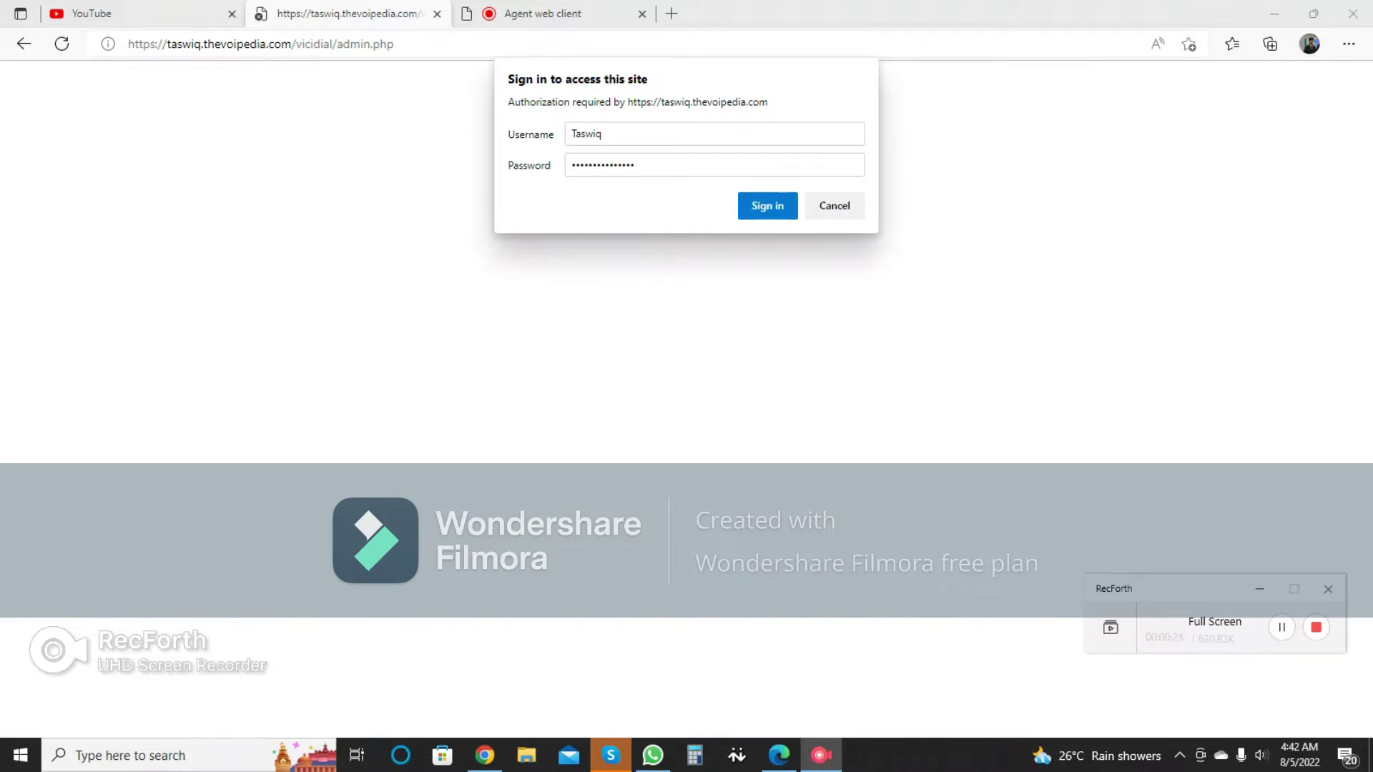
Step: Sign in to the VICIdial administration site with the filled-in credentials and dismiss the offer to save the password
{"action": "left_click", "coordinate": [604, 134]}
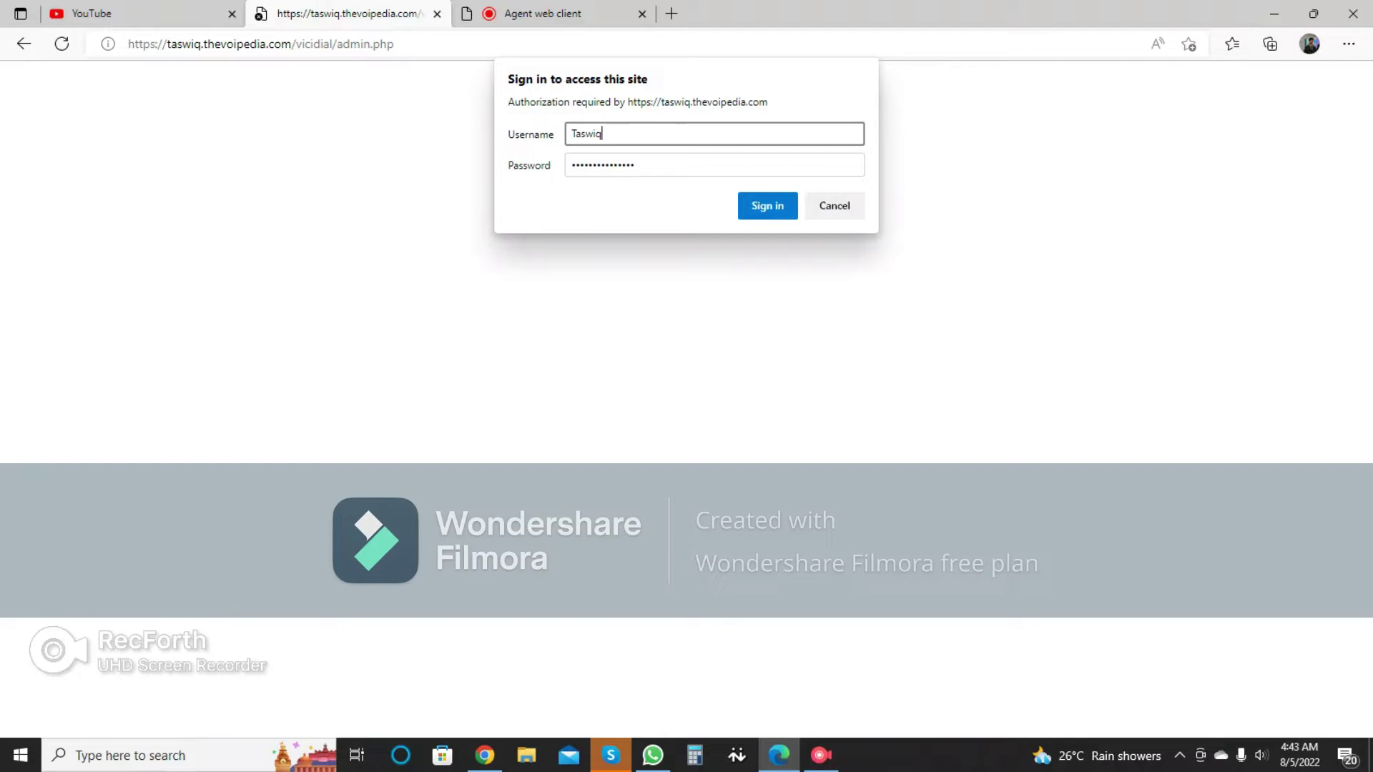
{"action": "key", "text": "Return"}
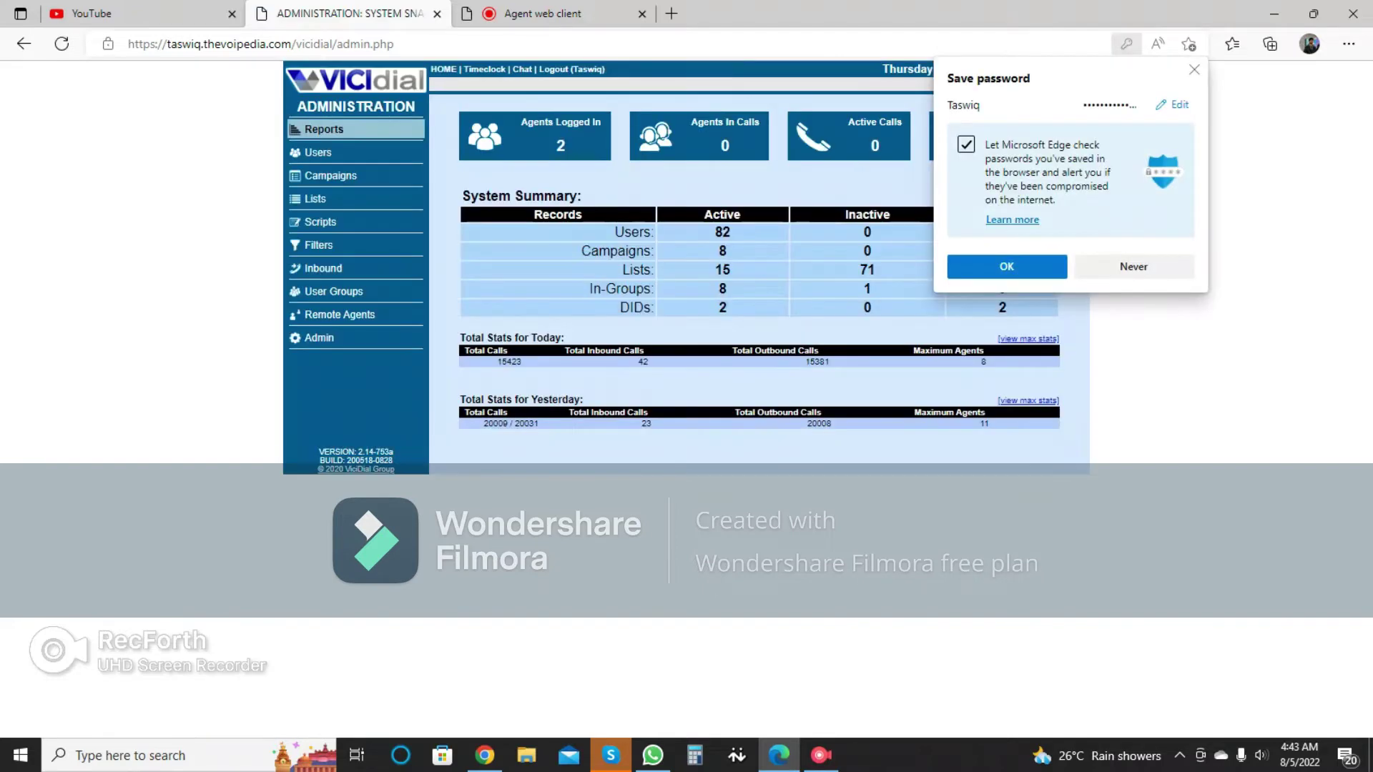
{"action": "left_click", "coordinate": [1194, 70]}
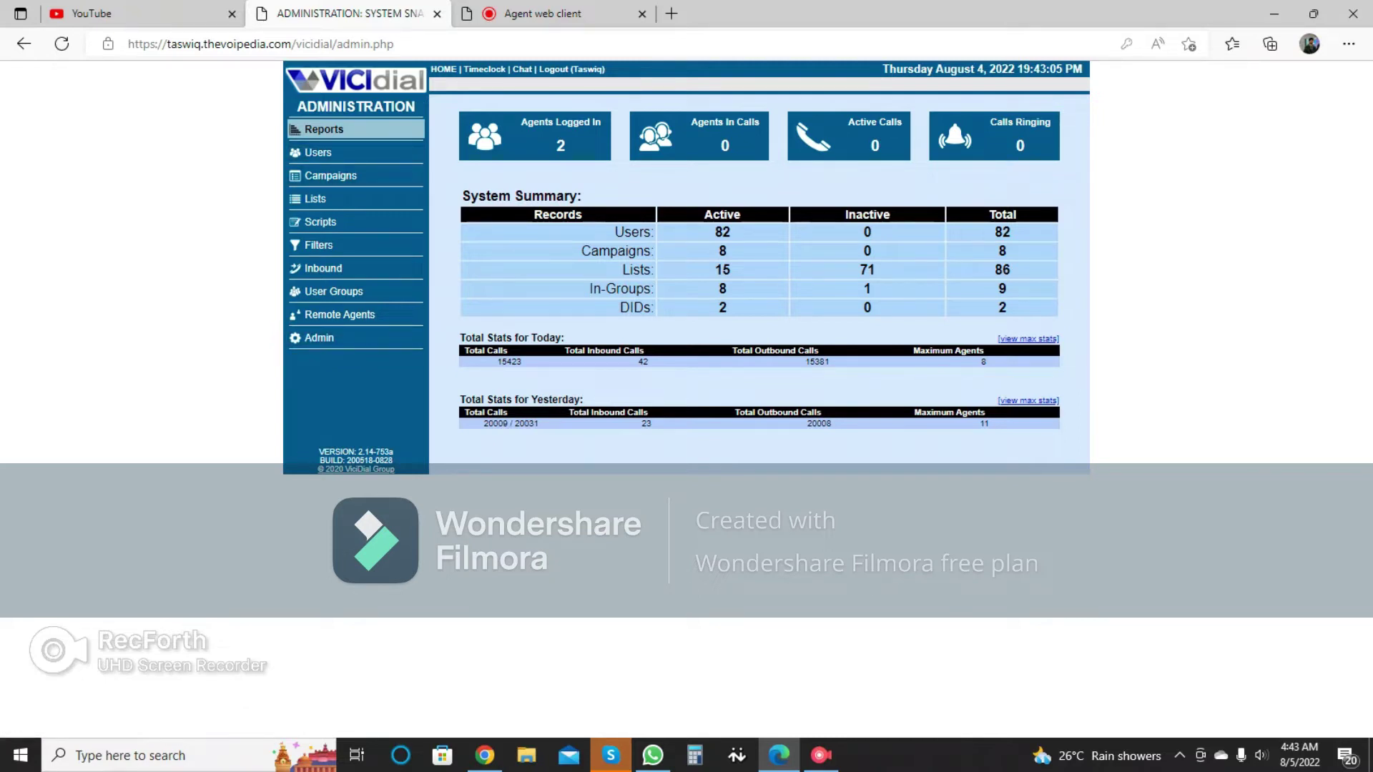
Step: Open the server stats and reports overview, and look through the user listings from beginning to end
{"action": "left_click", "coordinate": [324, 129]}
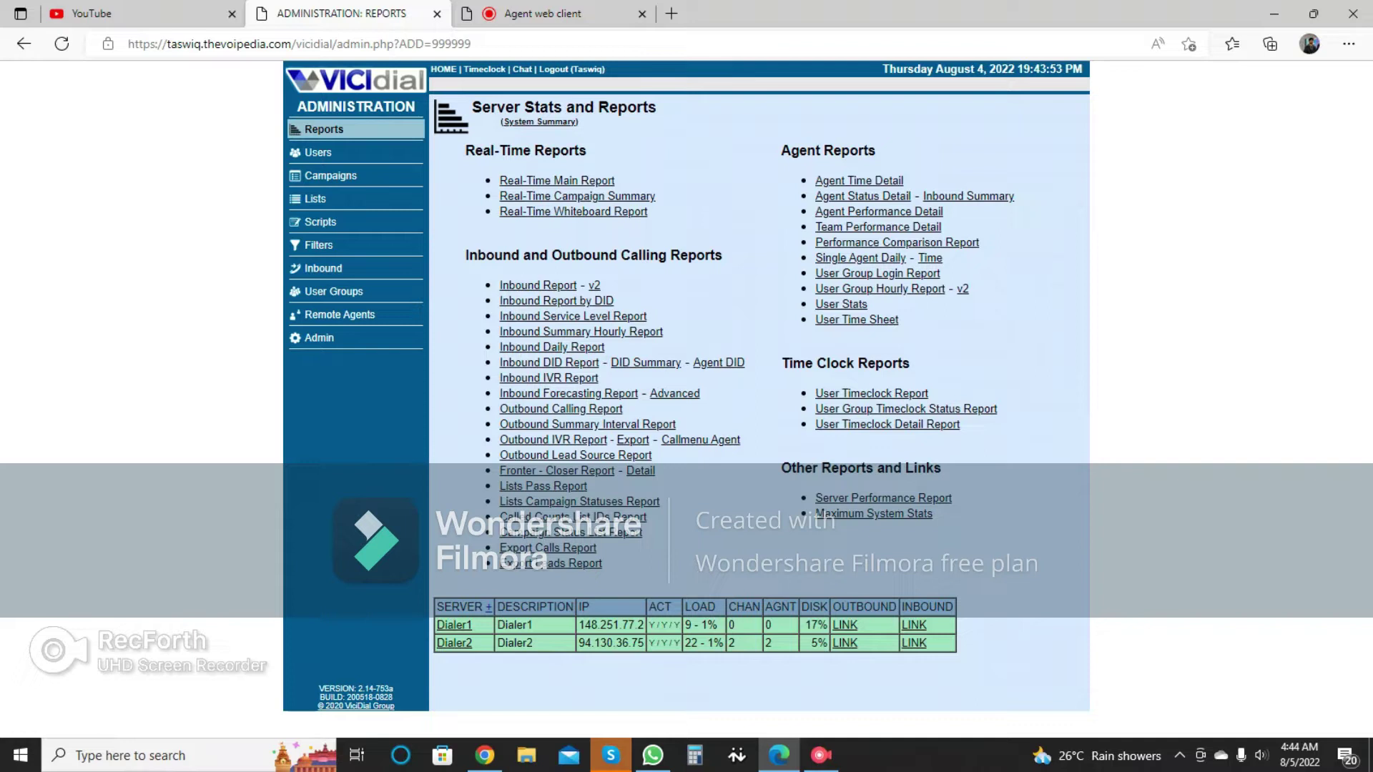
{"action": "left_click", "coordinate": [318, 153]}
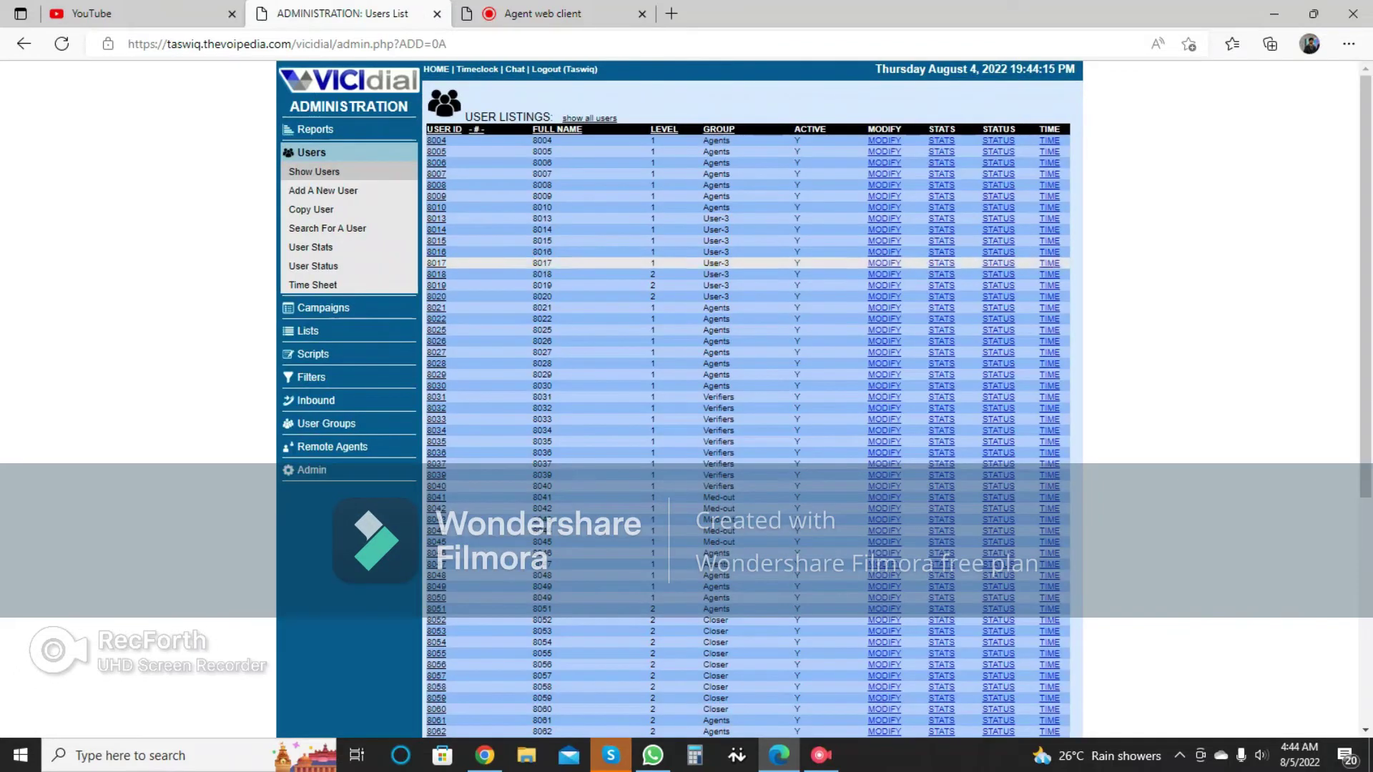
{"action": "scroll", "coordinate": [715, 357], "scroll_direction": "down", "scroll_amount": 5}
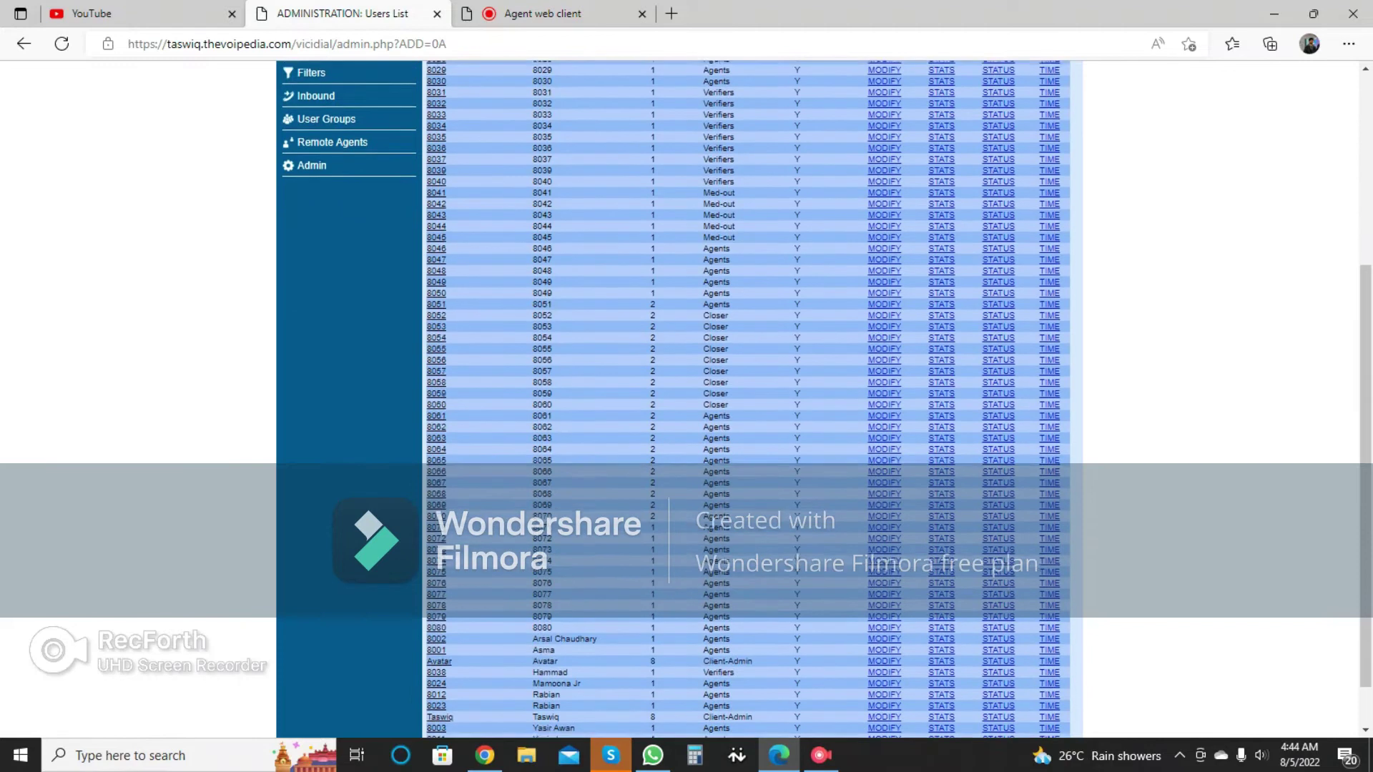
{"action": "scroll", "coordinate": [715, 359], "scroll_direction": "up", "scroll_amount": 5}
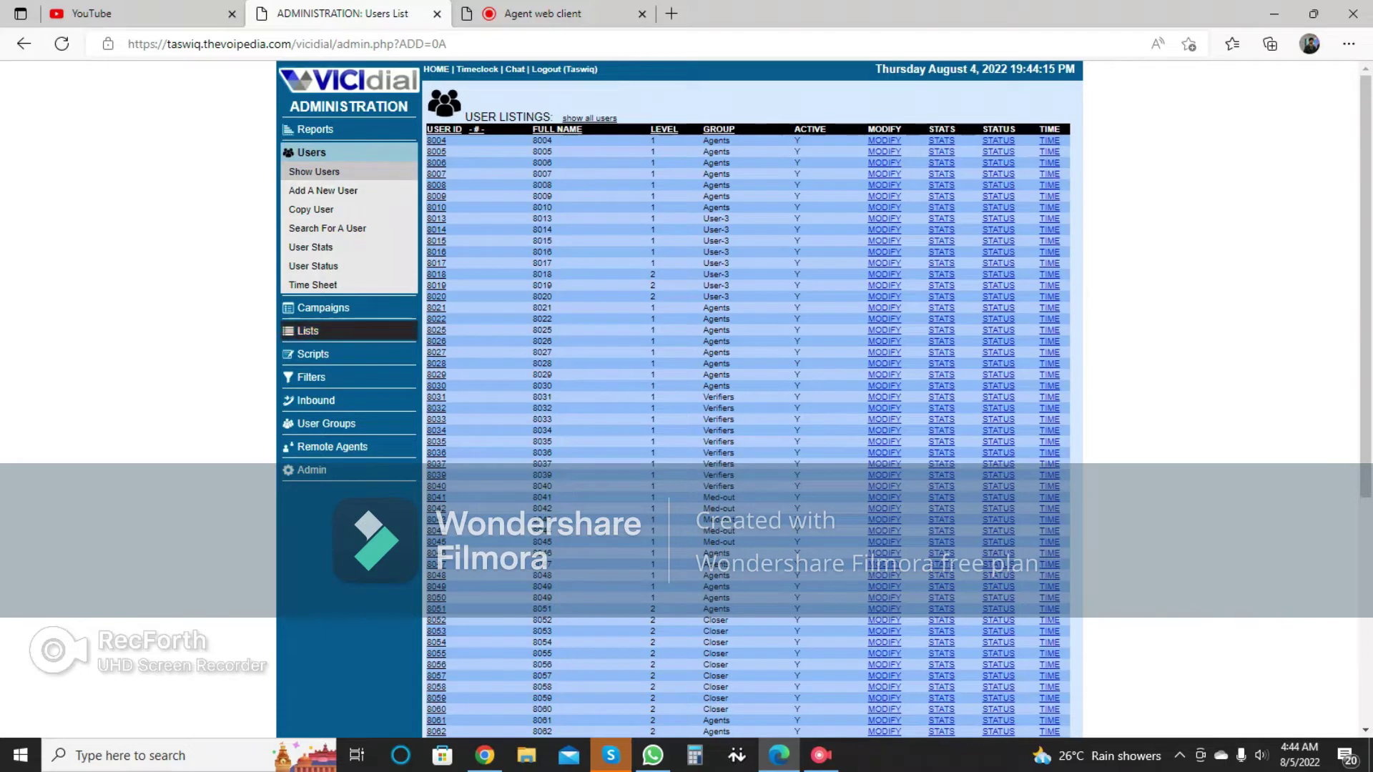
Step: View the campaign listings and look through the lead lists with their descriptions, active states and campaigns
{"action": "left_click", "coordinate": [323, 308]}
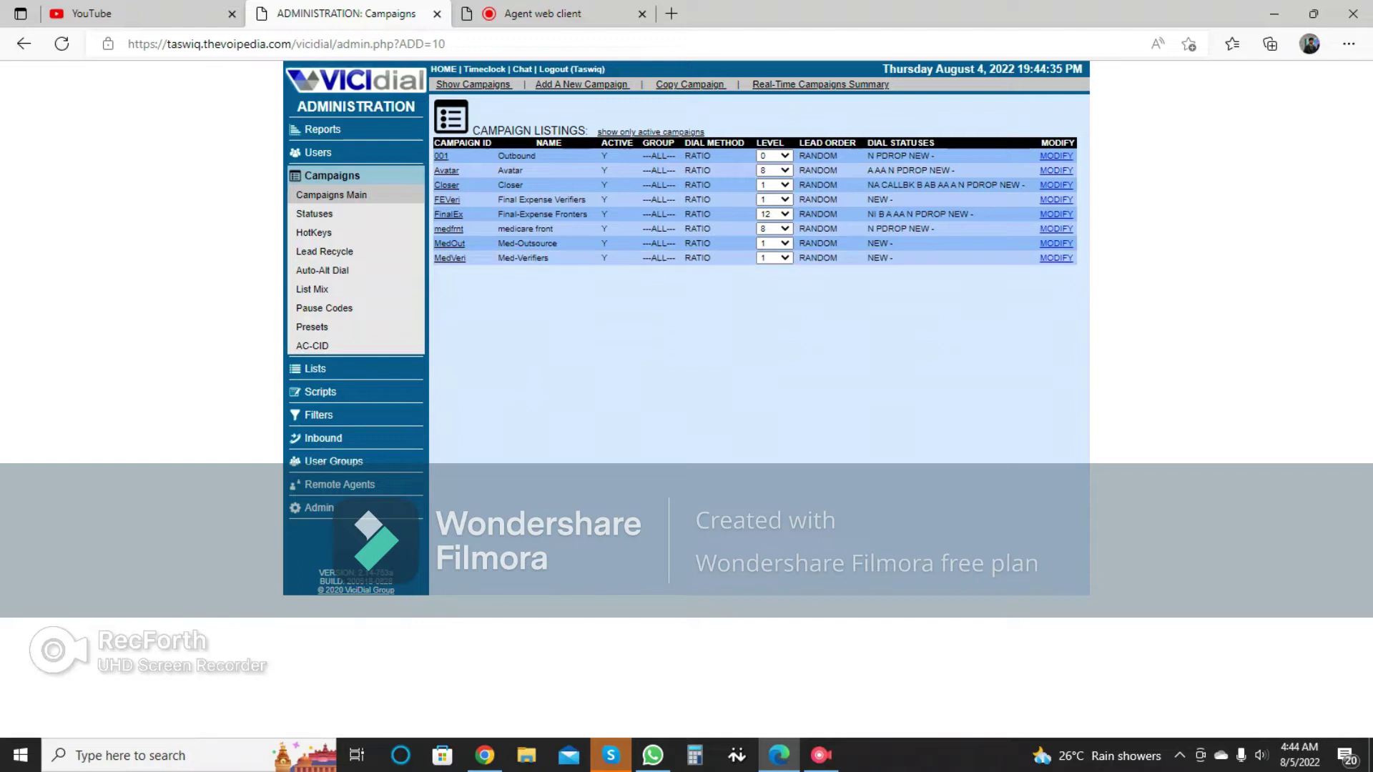
{"action": "left_click", "coordinate": [314, 368]}
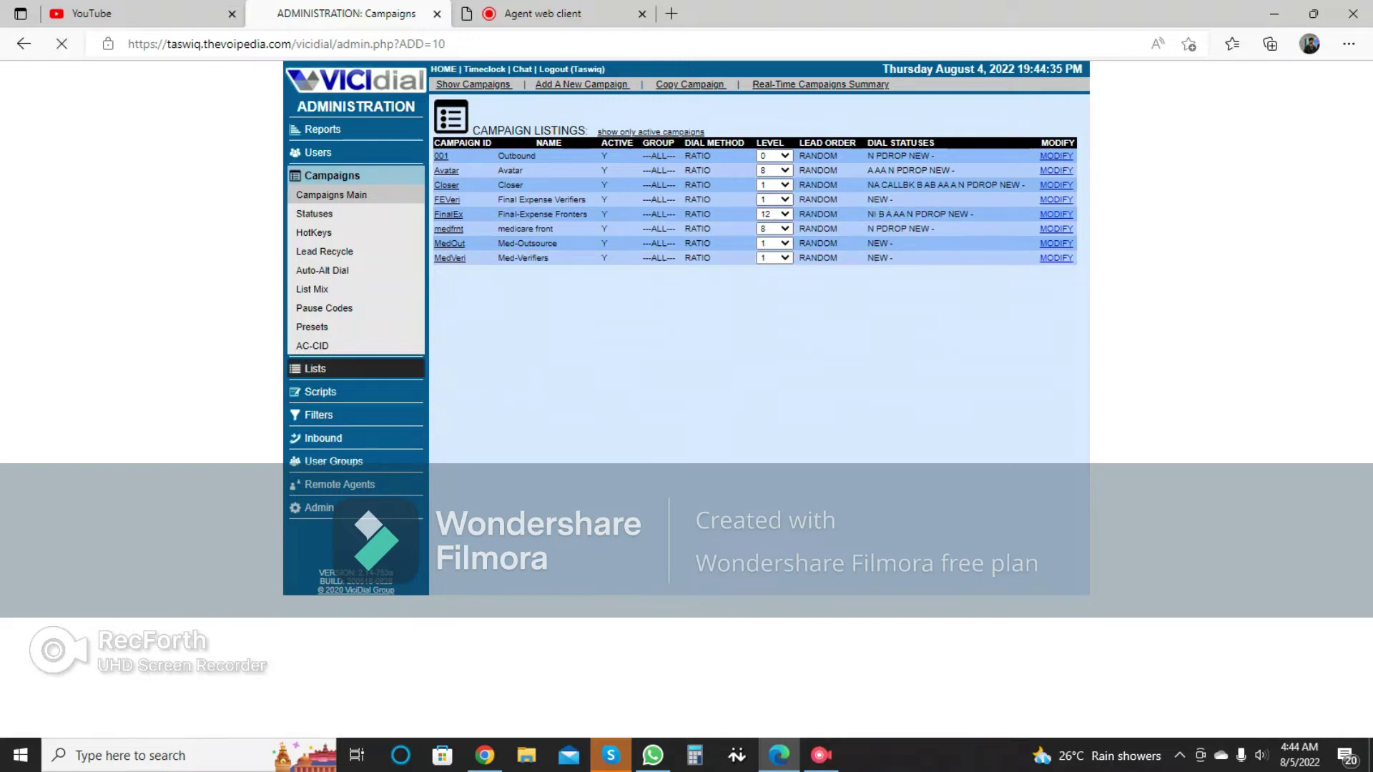
{"action": "scroll", "coordinate": [751, 400], "scroll_direction": "down", "scroll_amount": 5}
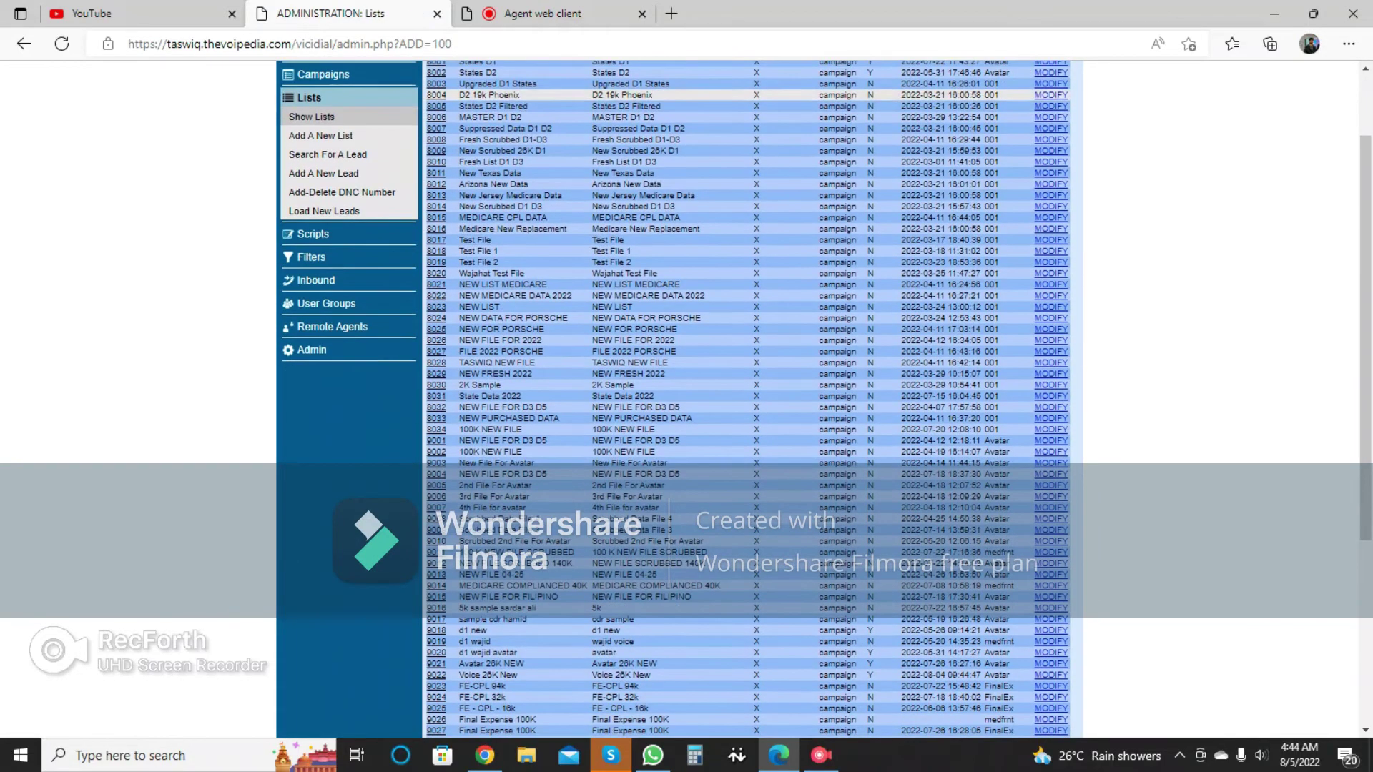
{"action": "scroll", "coordinate": [747, 399], "scroll_direction": "down", "scroll_amount": 1}
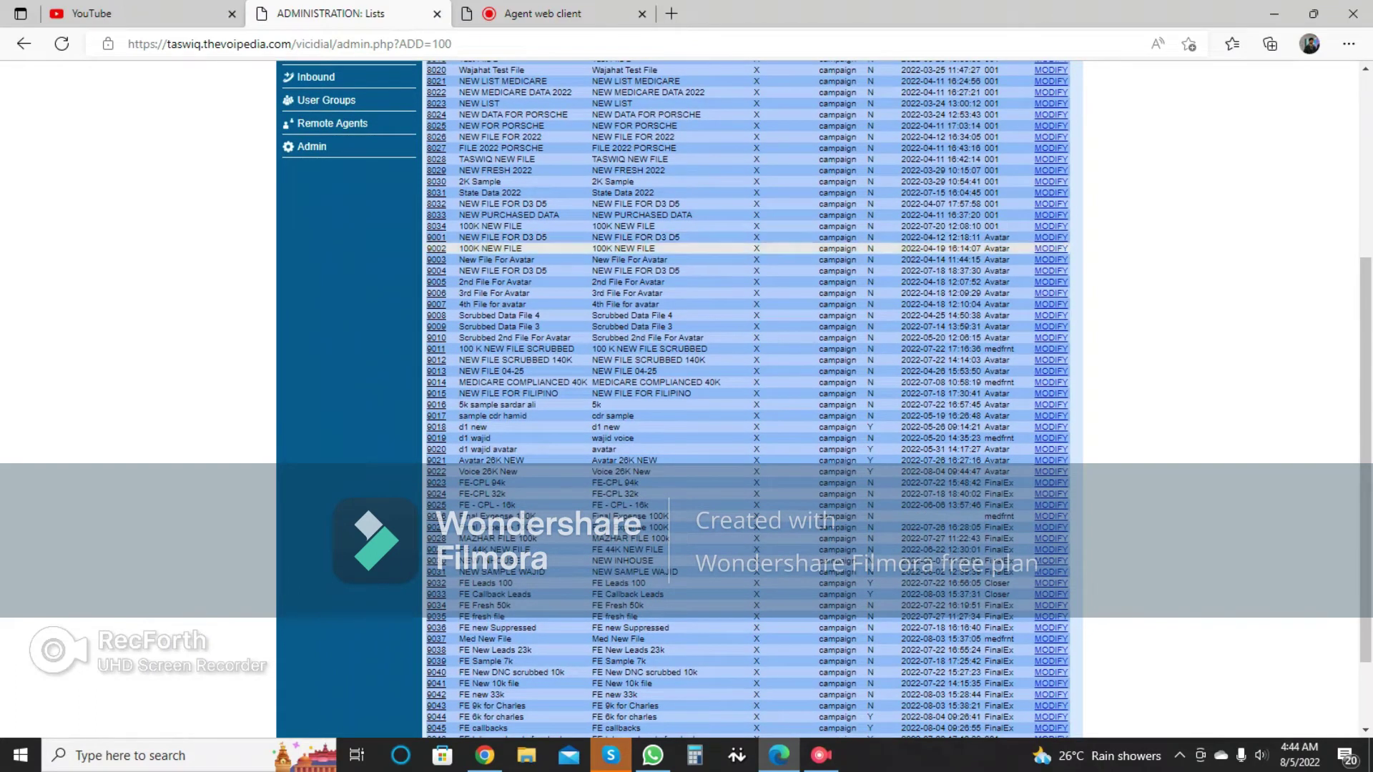
{"action": "scroll", "coordinate": [747, 321], "scroll_direction": "up", "scroll_amount": 4}
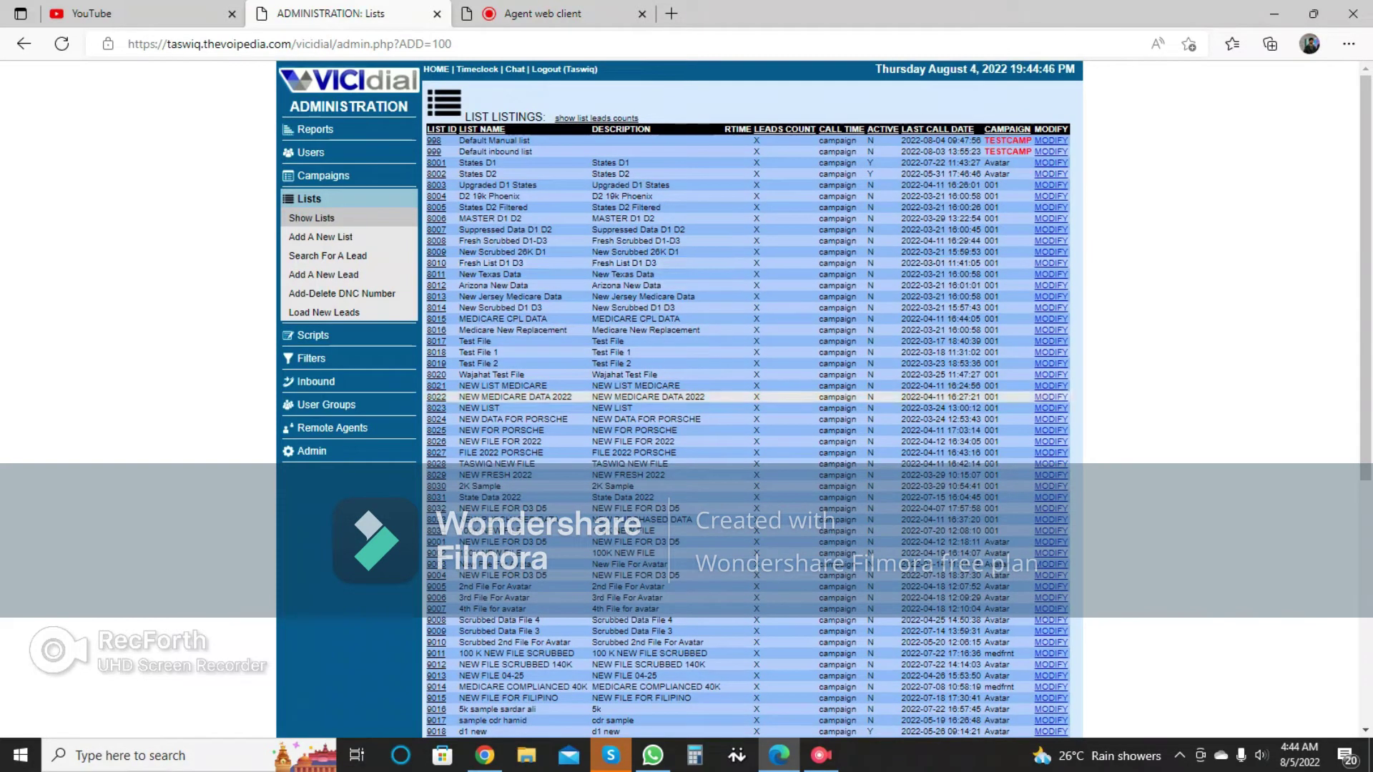
{"action": "scroll", "coordinate": [747, 316], "scroll_direction": "down", "scroll_amount": 3}
{"action": "scroll", "coordinate": [747, 316], "scroll_direction": "up", "scroll_amount": 3}
Step: View the scripts listing and examine the agent web client's script page alongside its customer information form
{"action": "left_click", "coordinate": [308, 334]}
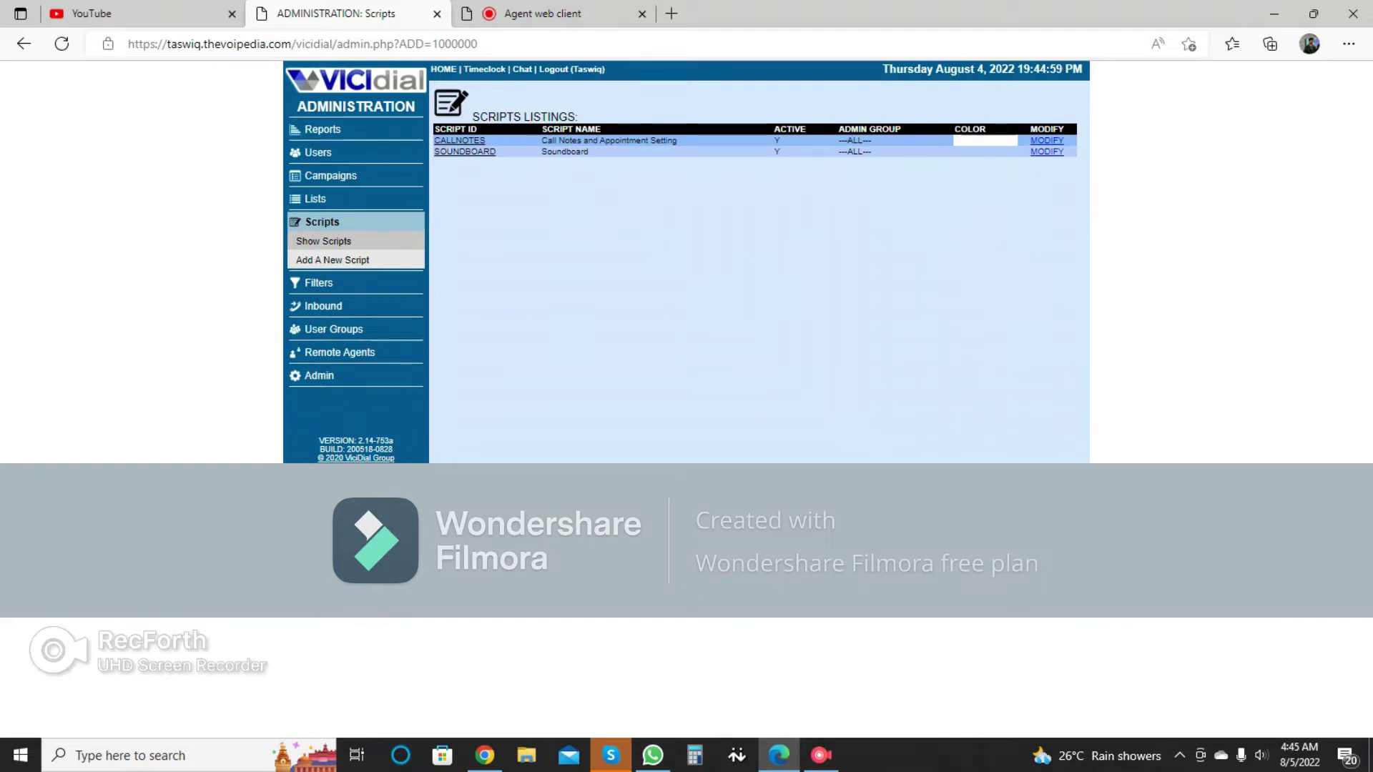
{"action": "left_click", "coordinate": [543, 13]}
{"action": "left_click", "coordinate": [134, 87]}
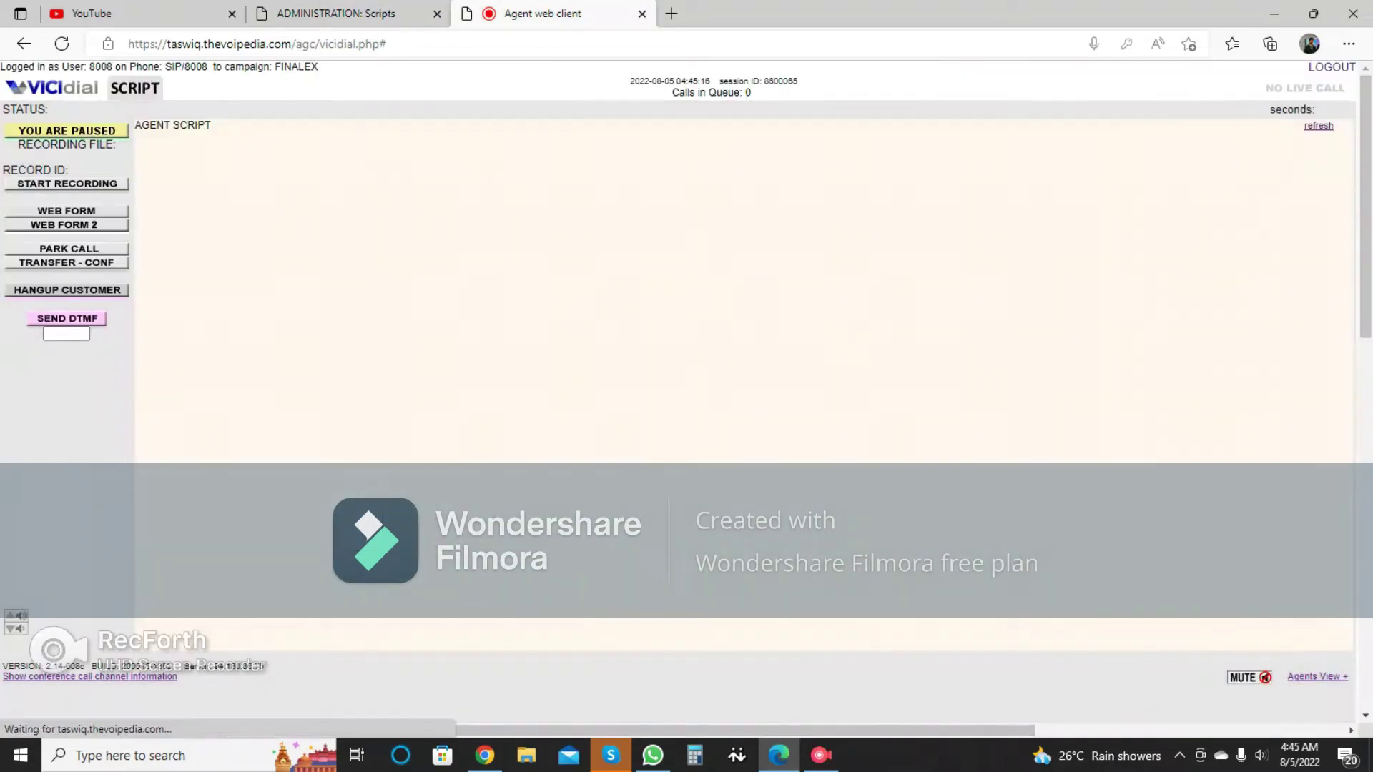
{"action": "left_click", "coordinate": [53, 88]}
{"action": "left_click", "coordinate": [134, 88]}
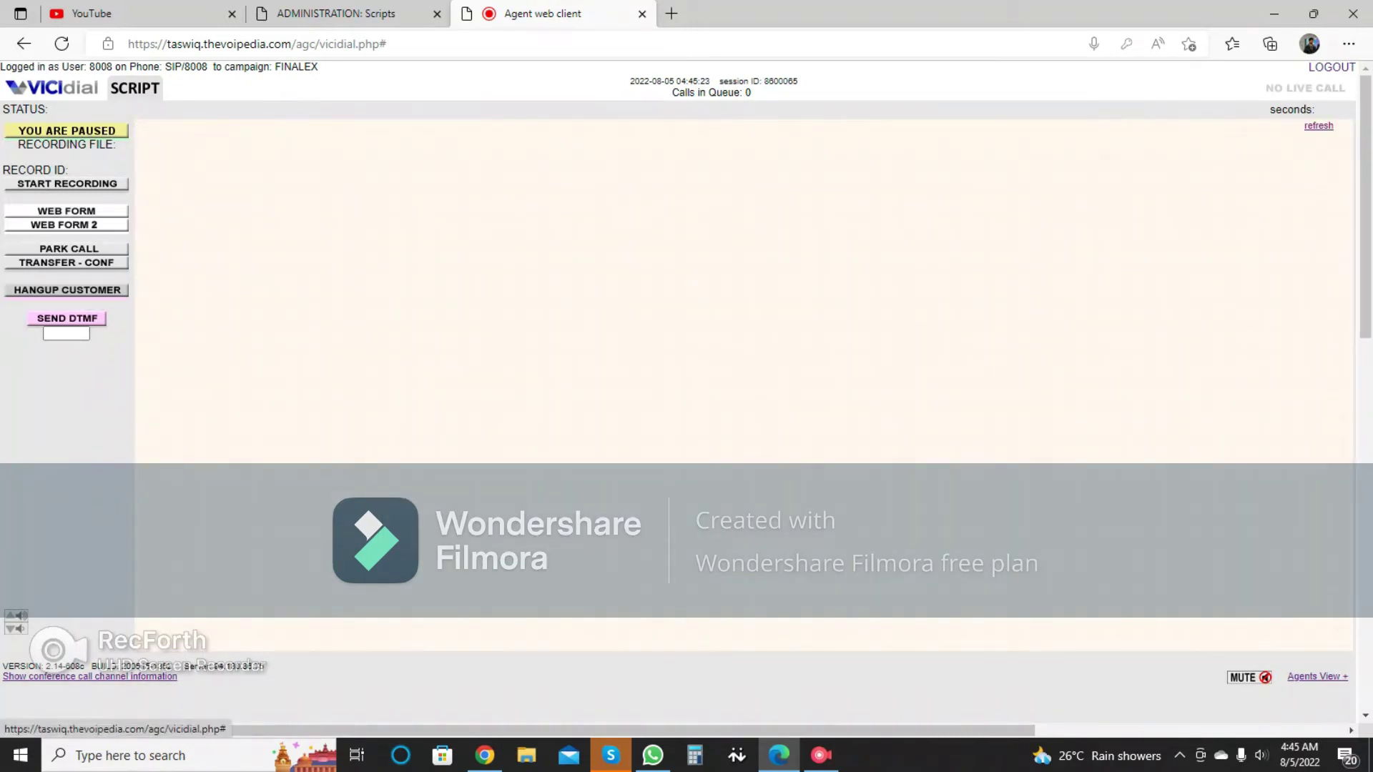
{"action": "left_click", "coordinate": [52, 87]}
{"action": "left_click", "coordinate": [336, 13]}
{"action": "left_click", "coordinate": [608, 14]}
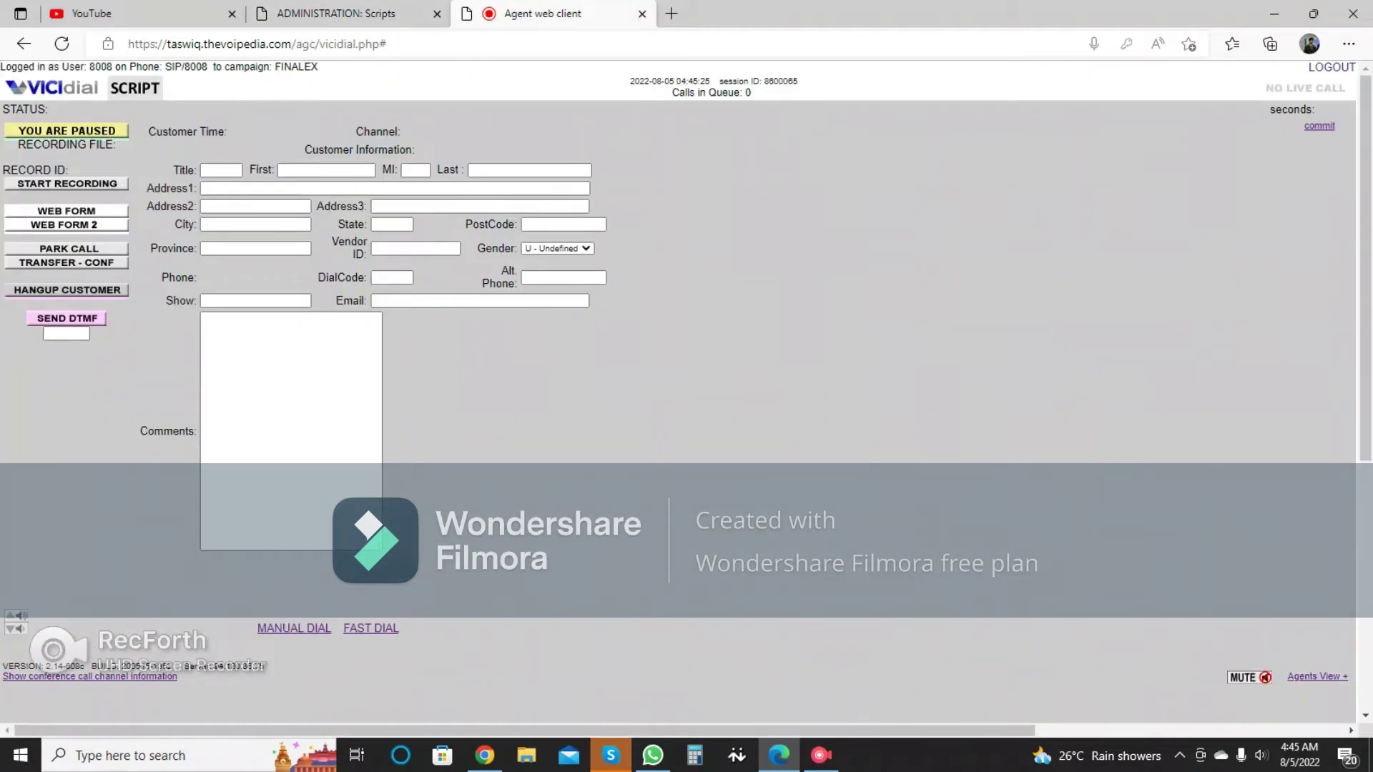
{"action": "left_click", "coordinate": [136, 88]}
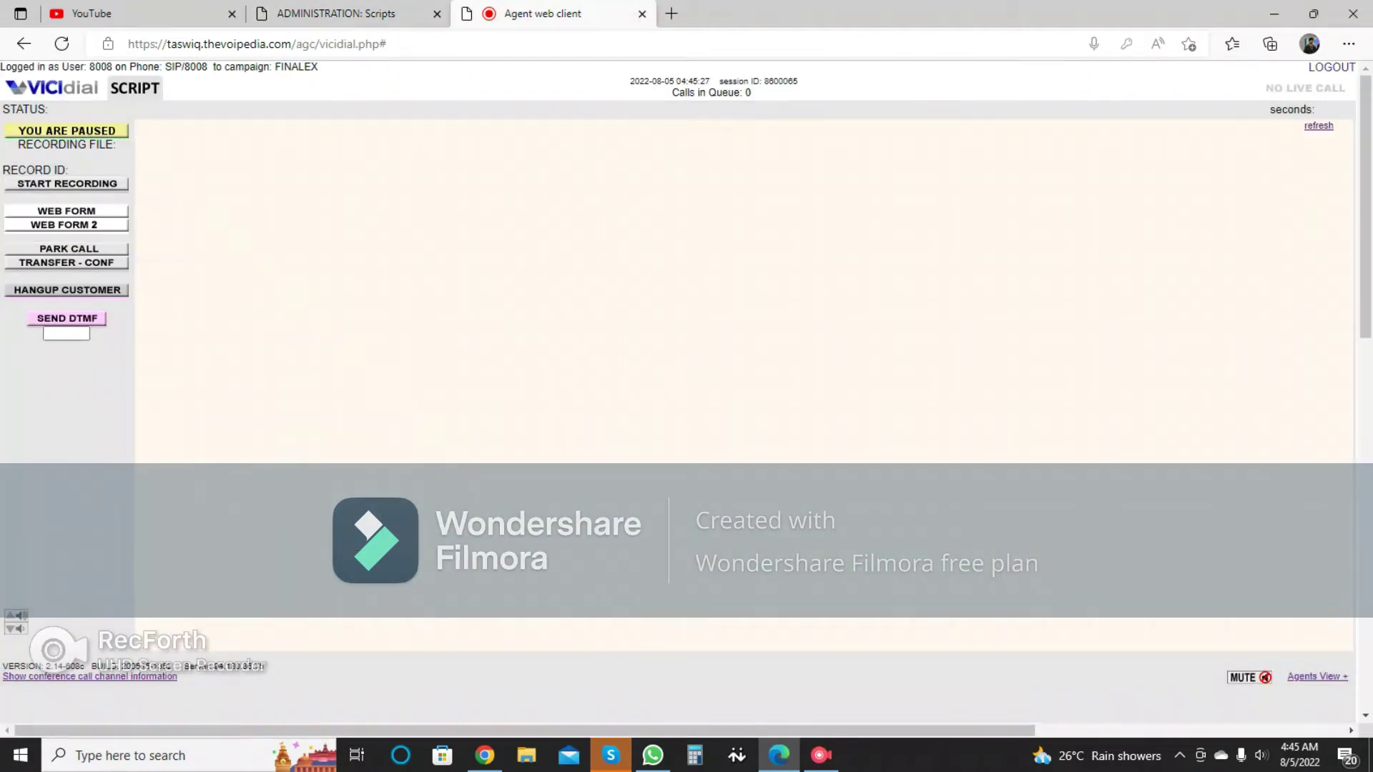
{"action": "left_click", "coordinate": [52, 88]}
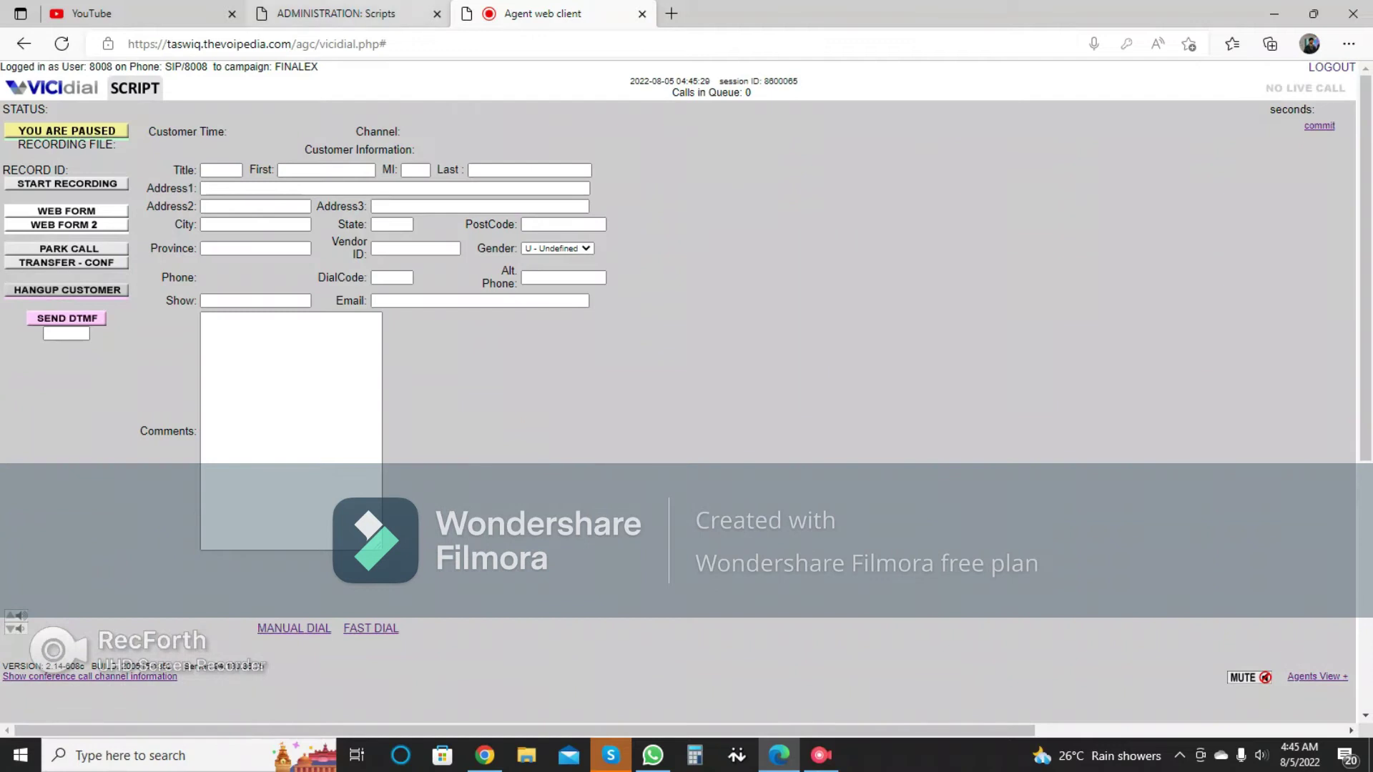
Step: Return to the administration site and view its filters, inbound, user groups and remote agents sections
{"action": "left_click", "coordinate": [336, 14]}
{"action": "left_click", "coordinate": [319, 282]}
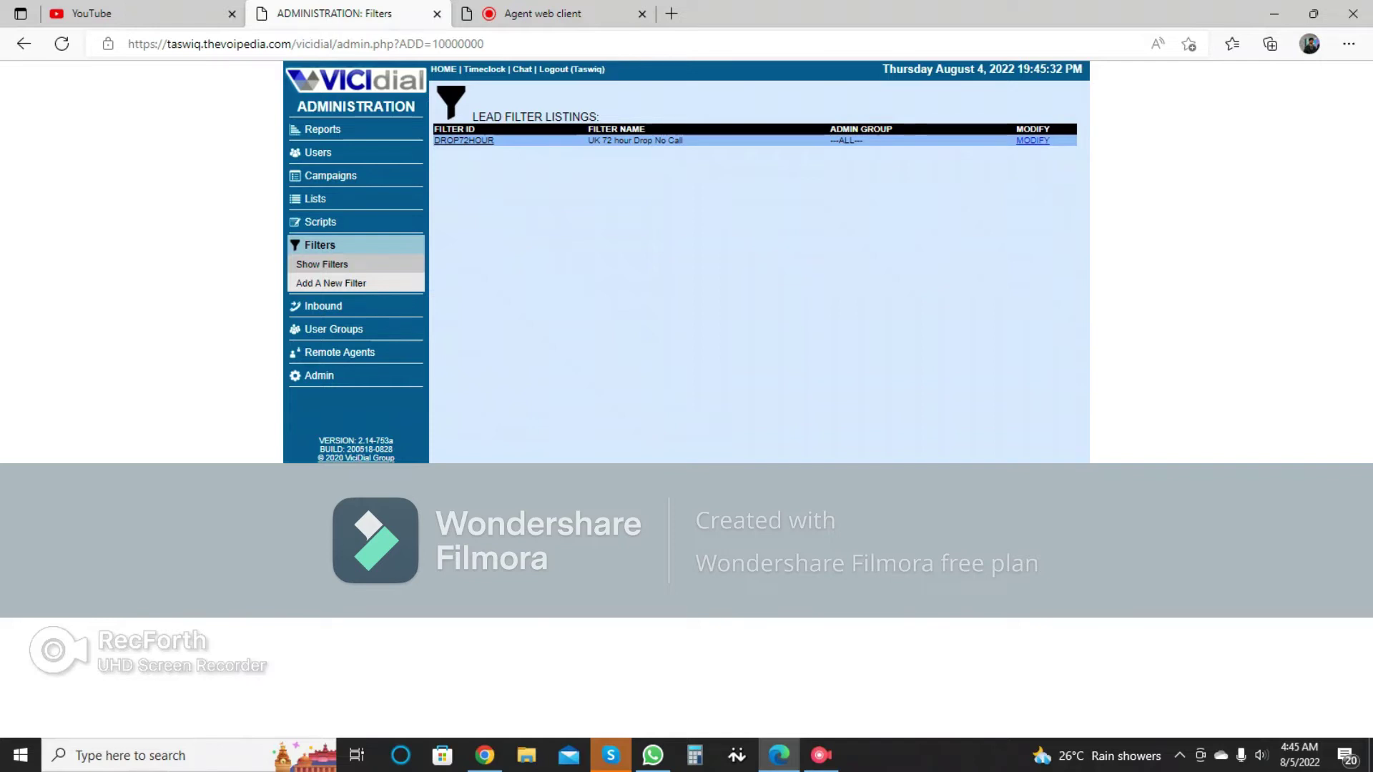
{"action": "left_click", "coordinate": [321, 305]}
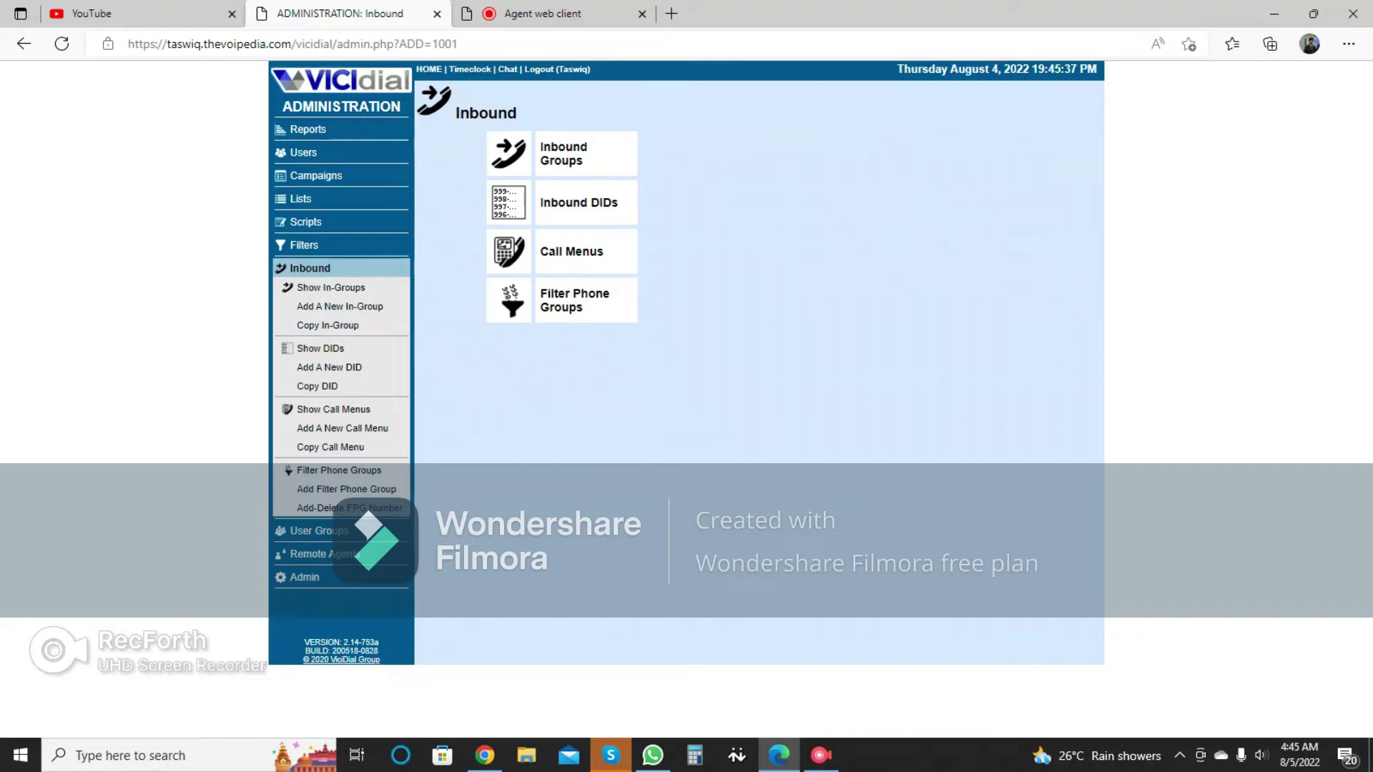
{"action": "left_click", "coordinate": [311, 530]}
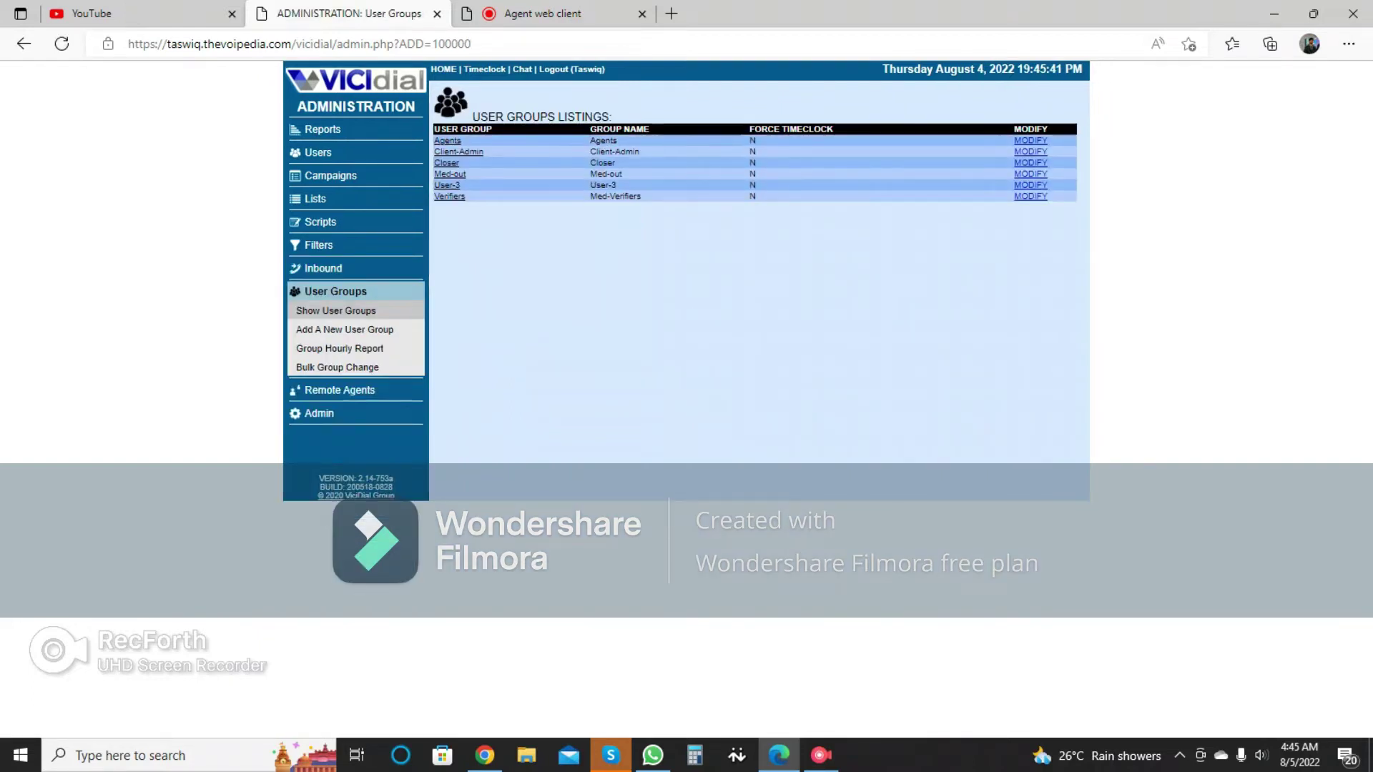
{"action": "left_click", "coordinate": [340, 389]}
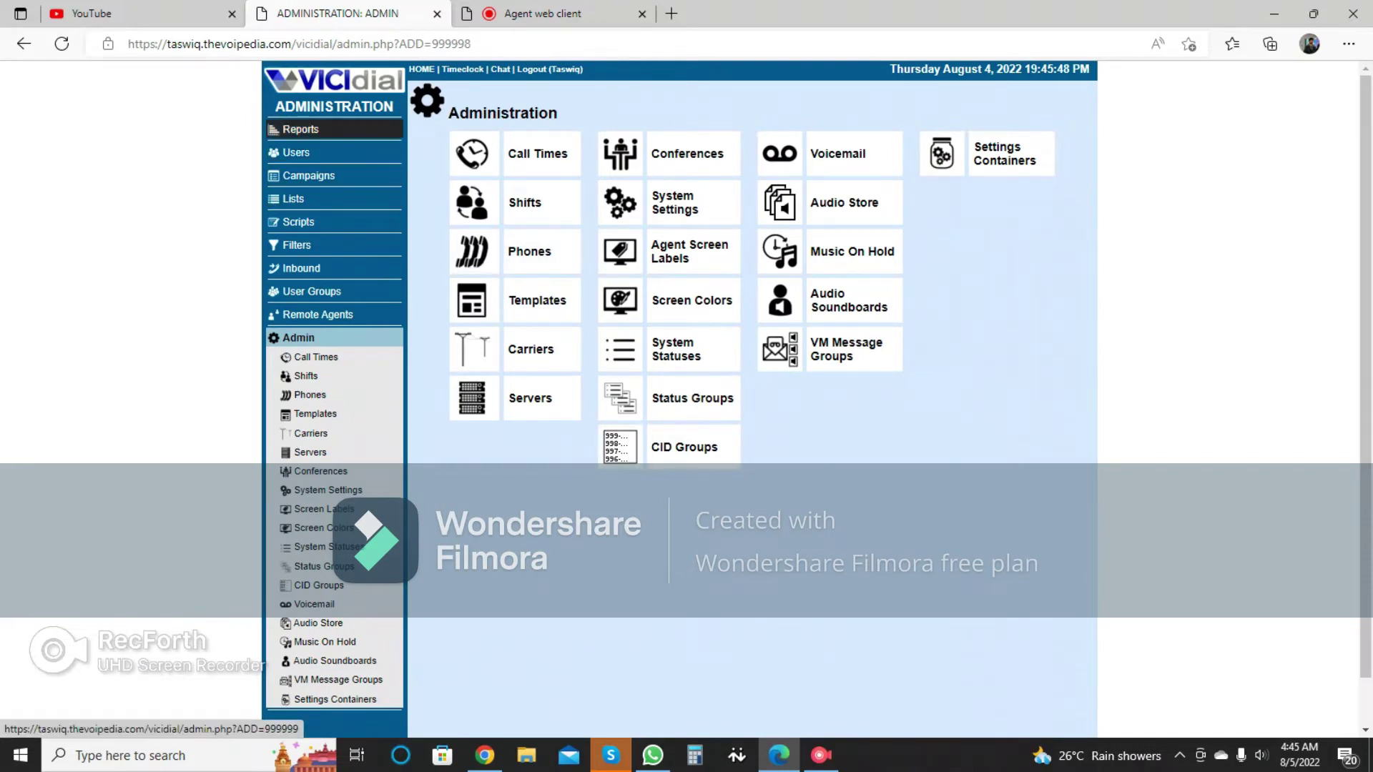
Step: Open the Real-Time Main Report and examine its logged-in and paused agent figures
{"action": "left_click", "coordinate": [300, 128]}
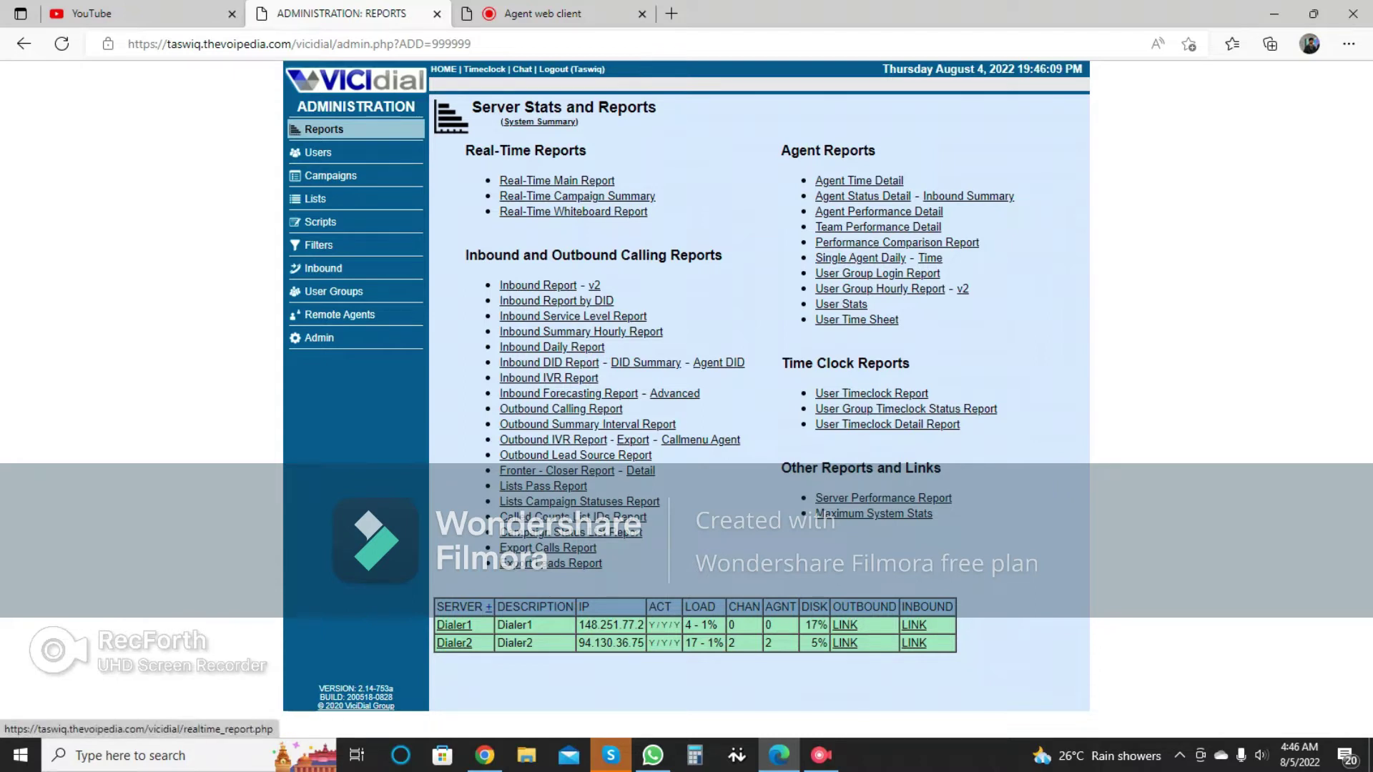
{"action": "left_click", "coordinate": [557, 180]}
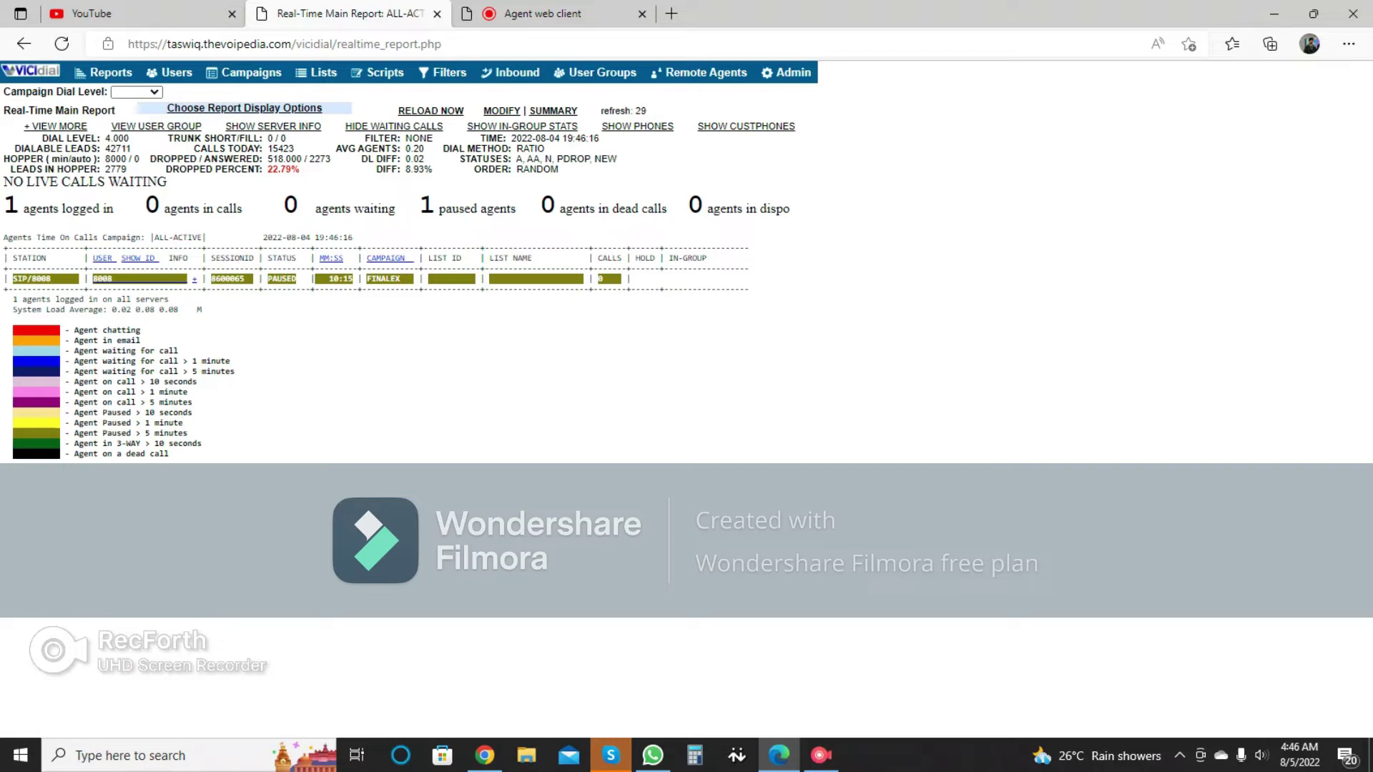
{"action": "left_click_drag", "start_coordinate": [419, 206], "coordinate": [521, 207]}
{"action": "left_click", "coordinate": [551, 193]}
{"action": "left_click_drag", "start_coordinate": [4, 206], "coordinate": [120, 208]}
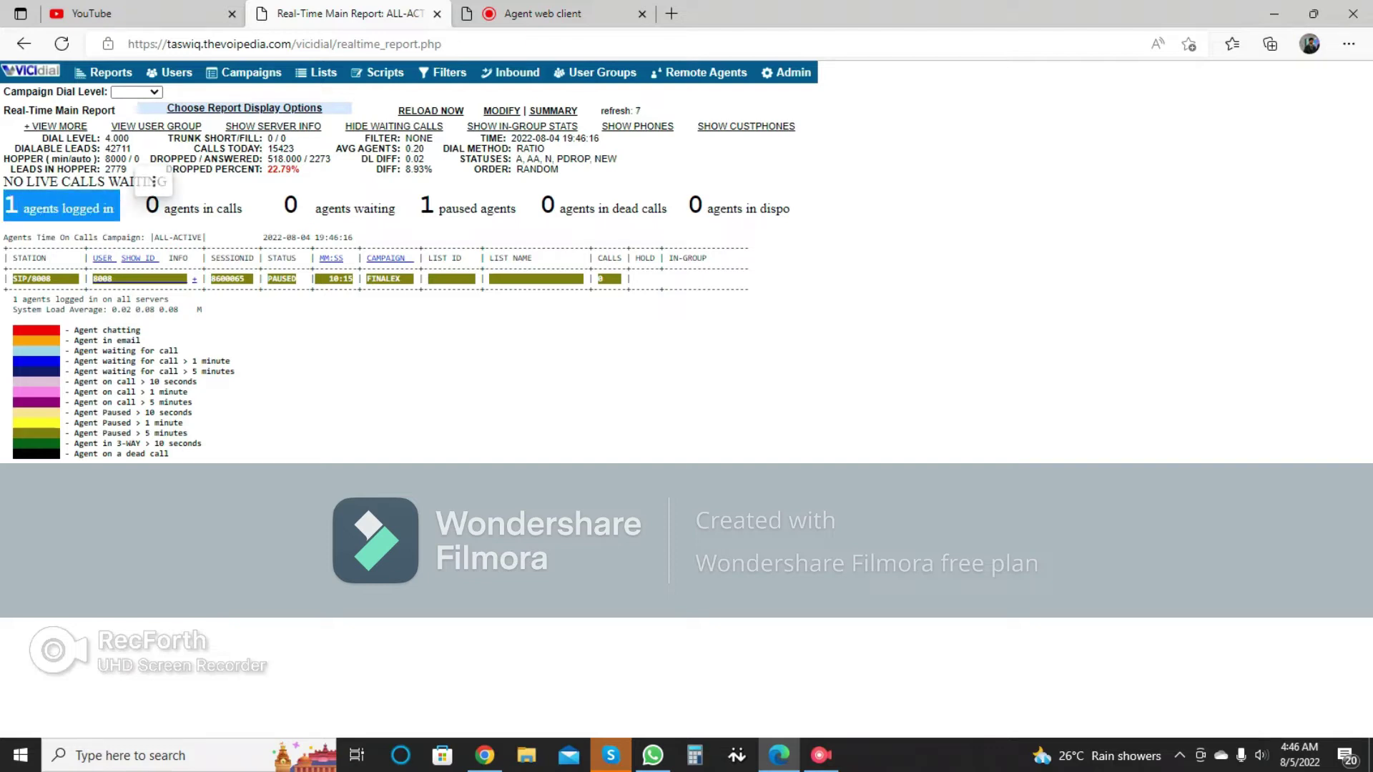
{"action": "left_click_drag", "start_coordinate": [419, 207], "coordinate": [552, 177]}
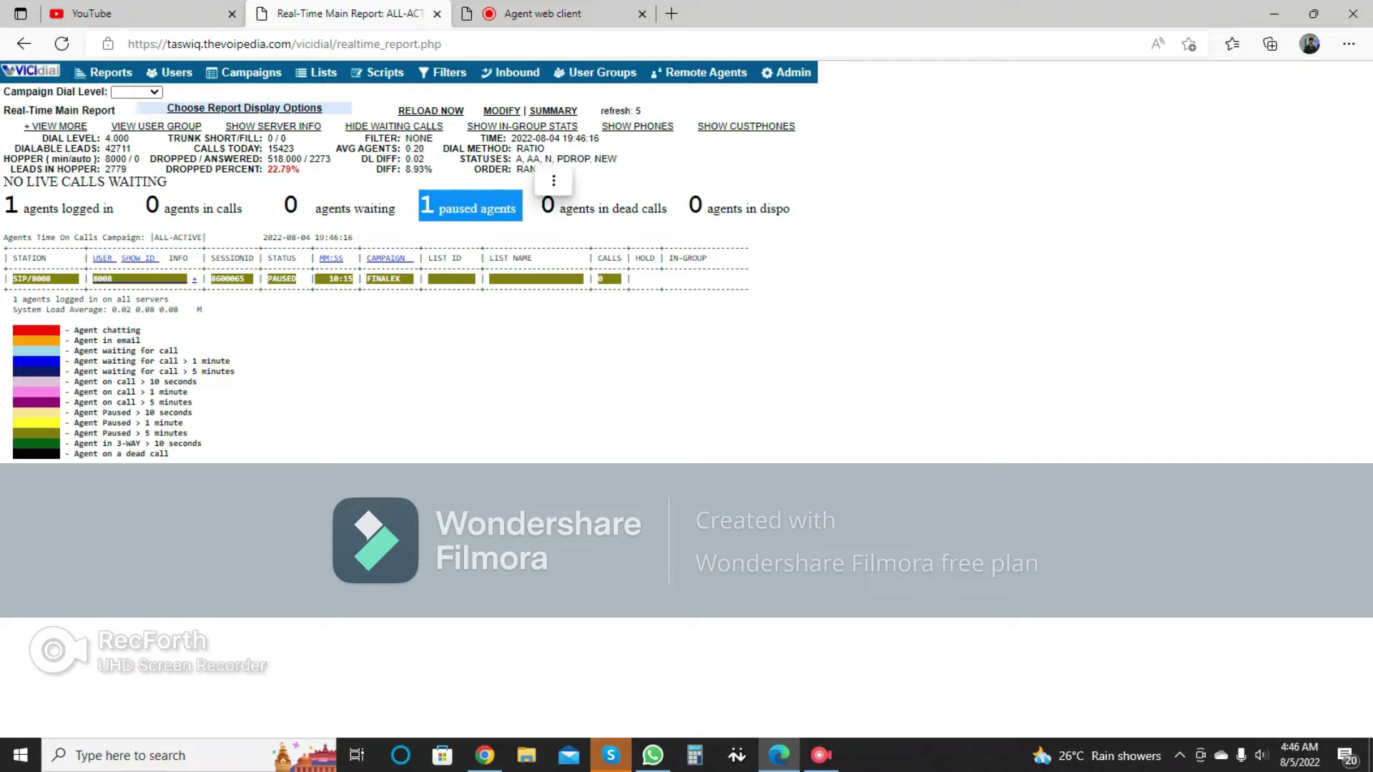
{"action": "left_click", "coordinate": [551, 179]}
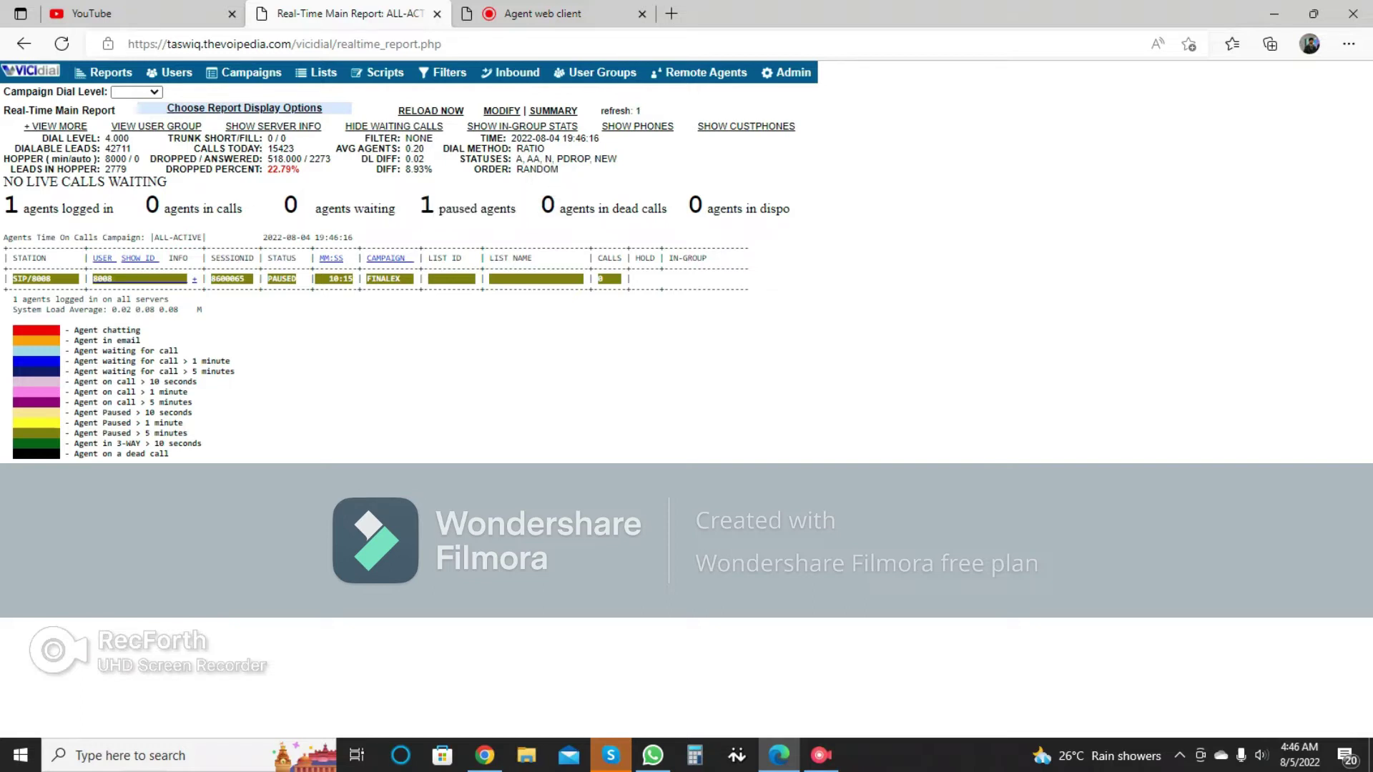
{"action": "left_click_drag", "start_coordinate": [419, 208], "coordinate": [552, 195]}
{"action": "left_click", "coordinate": [552, 195]}
Step: In the report display options, select the FinalEx - Final-Expense Fronters campaign and ALL-GROUPS as the user group
{"action": "left_click", "coordinate": [244, 108]}
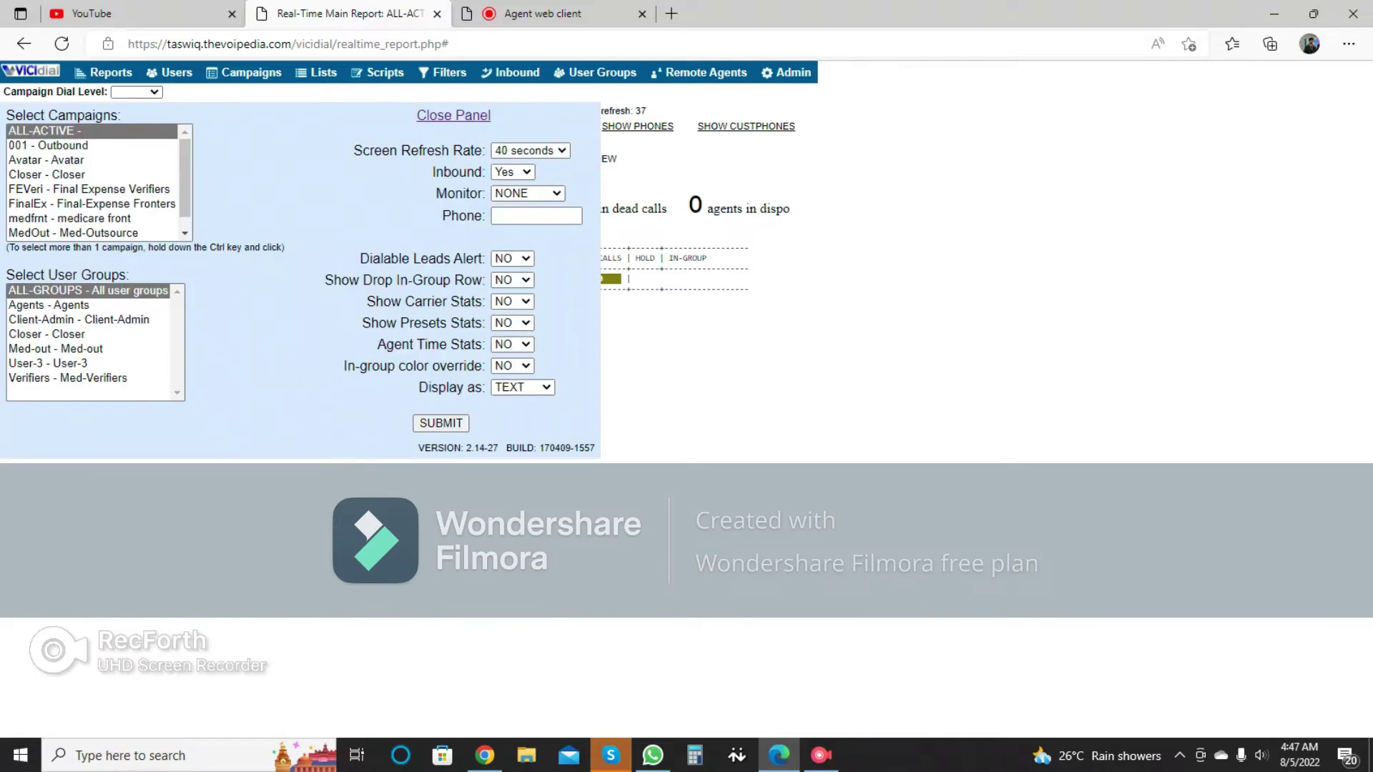
{"action": "left_click_drag", "start_coordinate": [185, 179], "coordinate": [185, 192]}
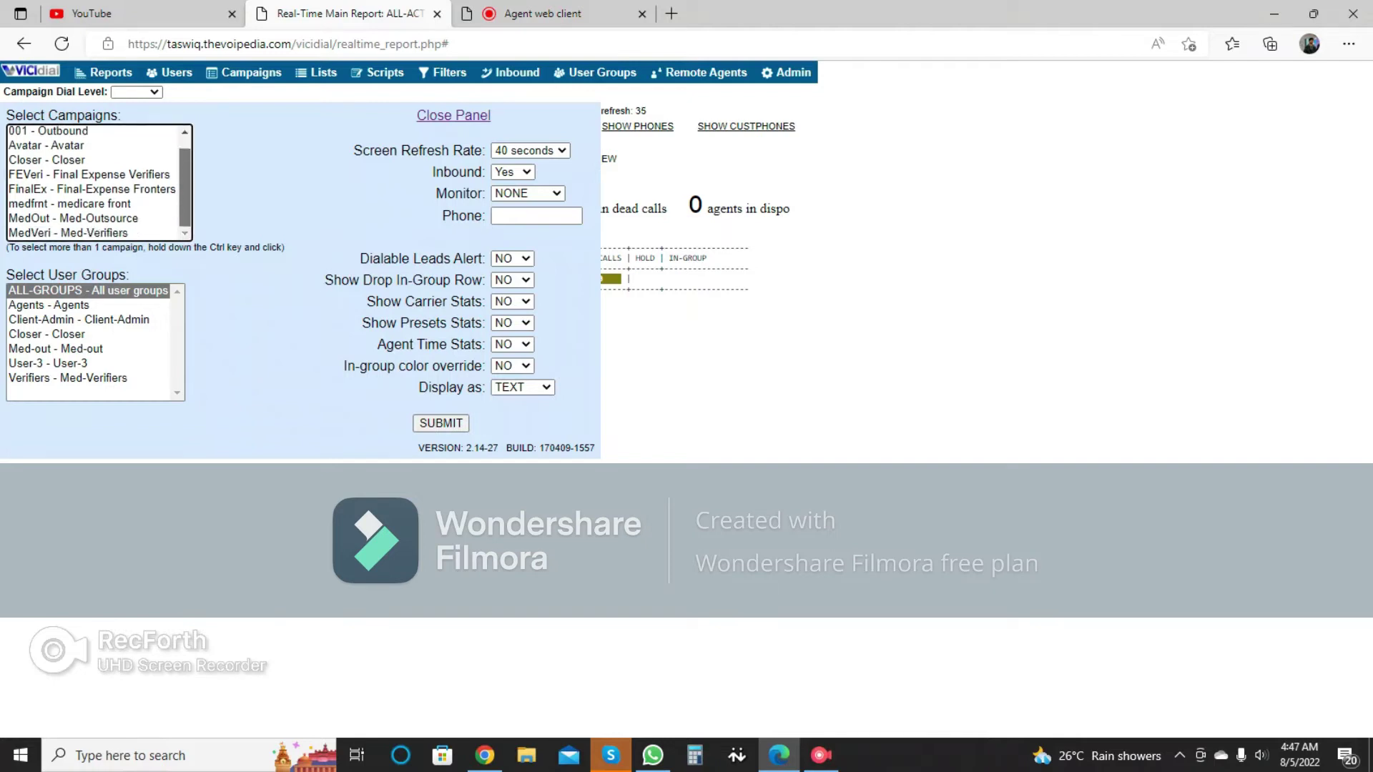
{"action": "scroll", "coordinate": [96, 183], "scroll_direction": "up", "scroll_amount": 1}
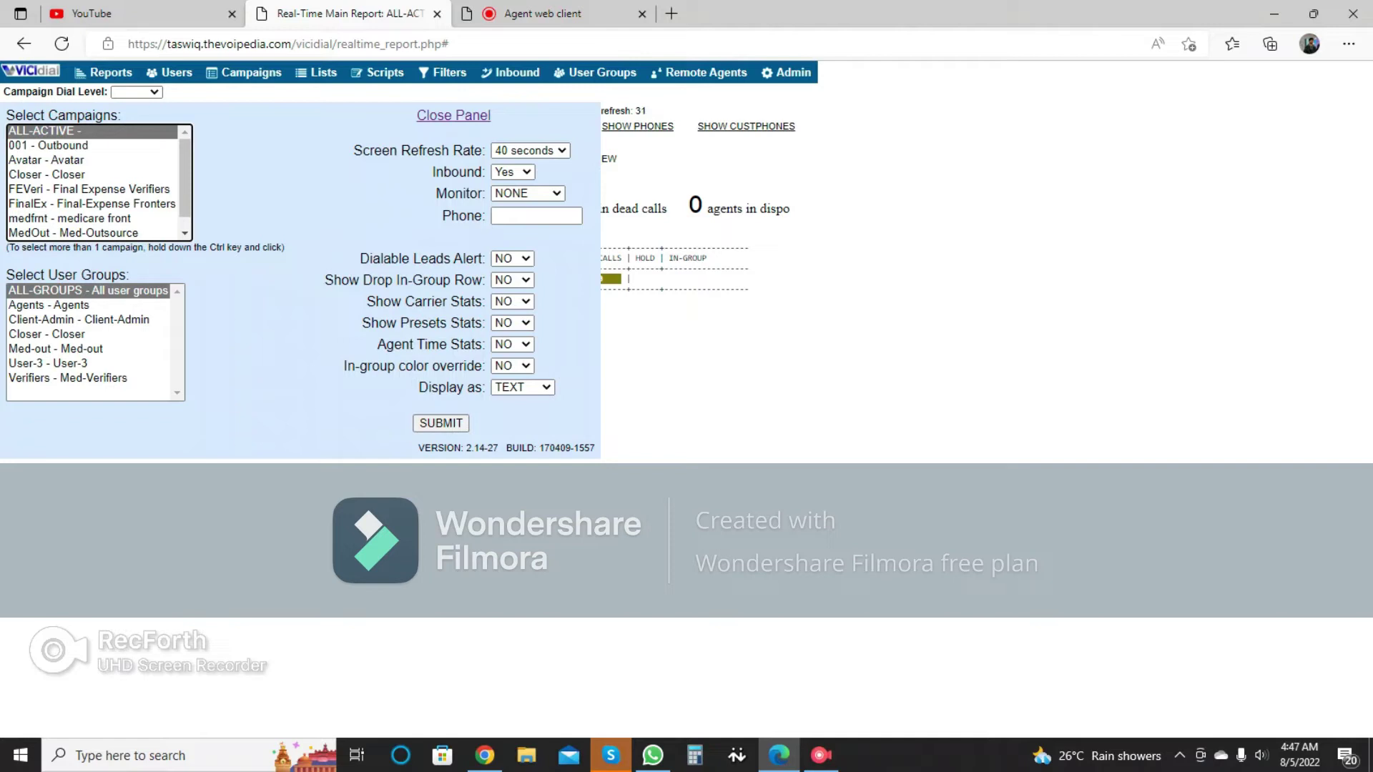
{"action": "left_click", "coordinate": [91, 205]}
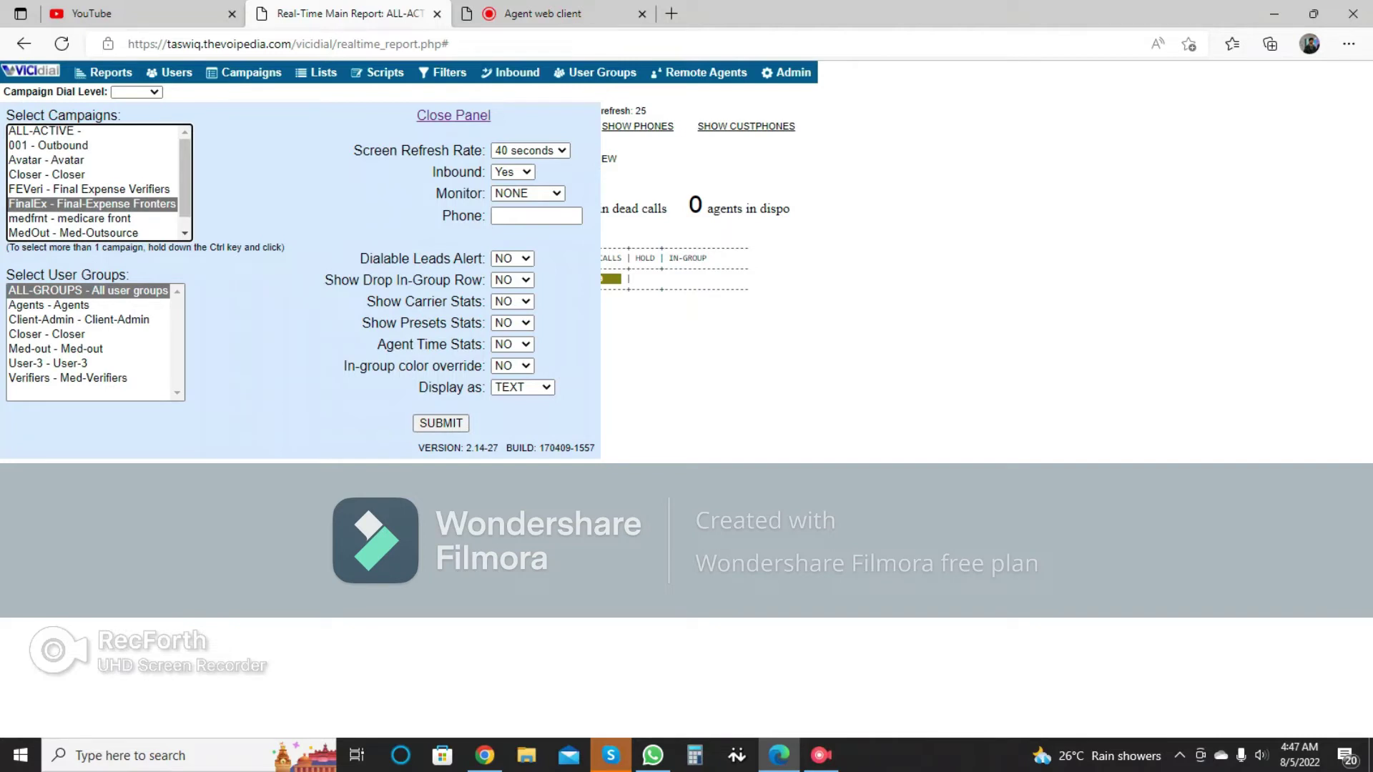
{"action": "left_click", "coordinate": [88, 291]}
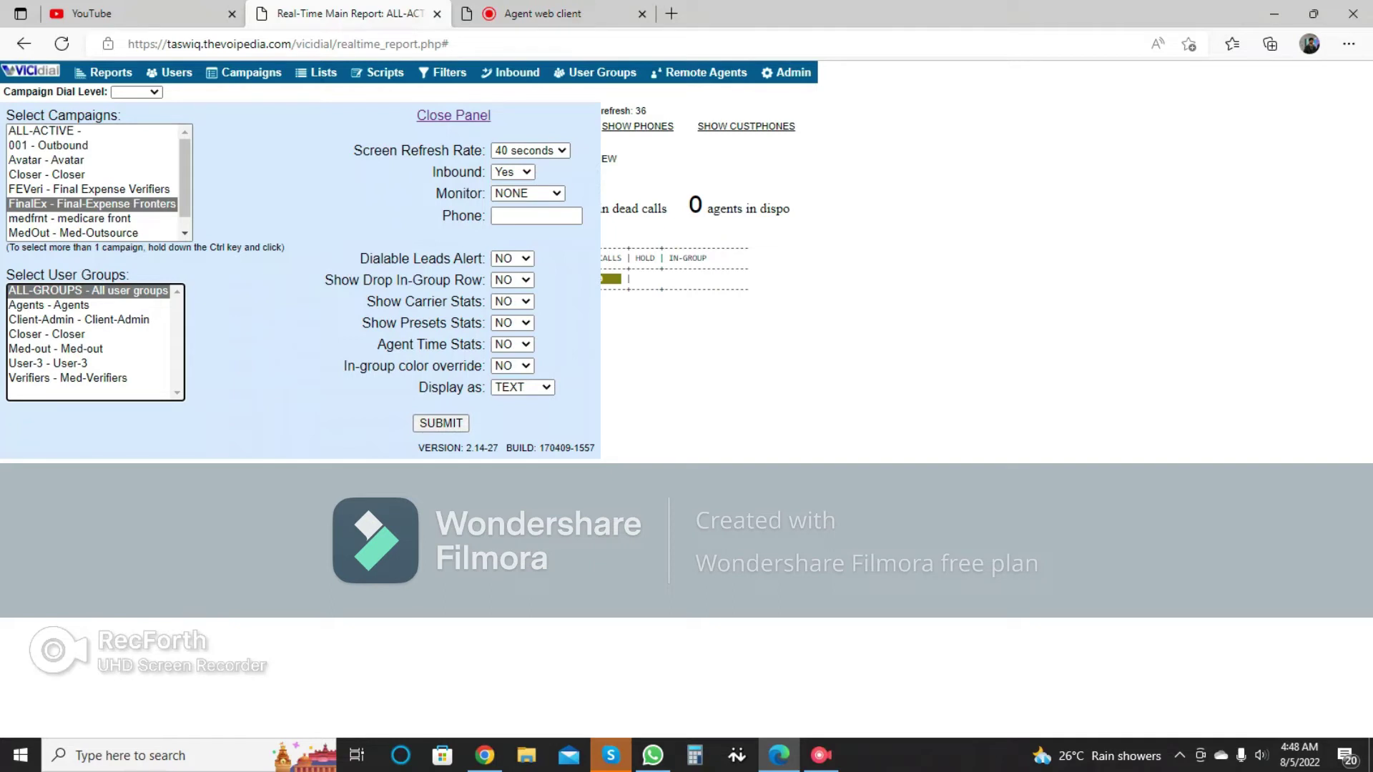
Step: Set the report's screen refresh rate to 4 seconds and submit the display options
{"action": "left_click", "coordinate": [530, 150]}
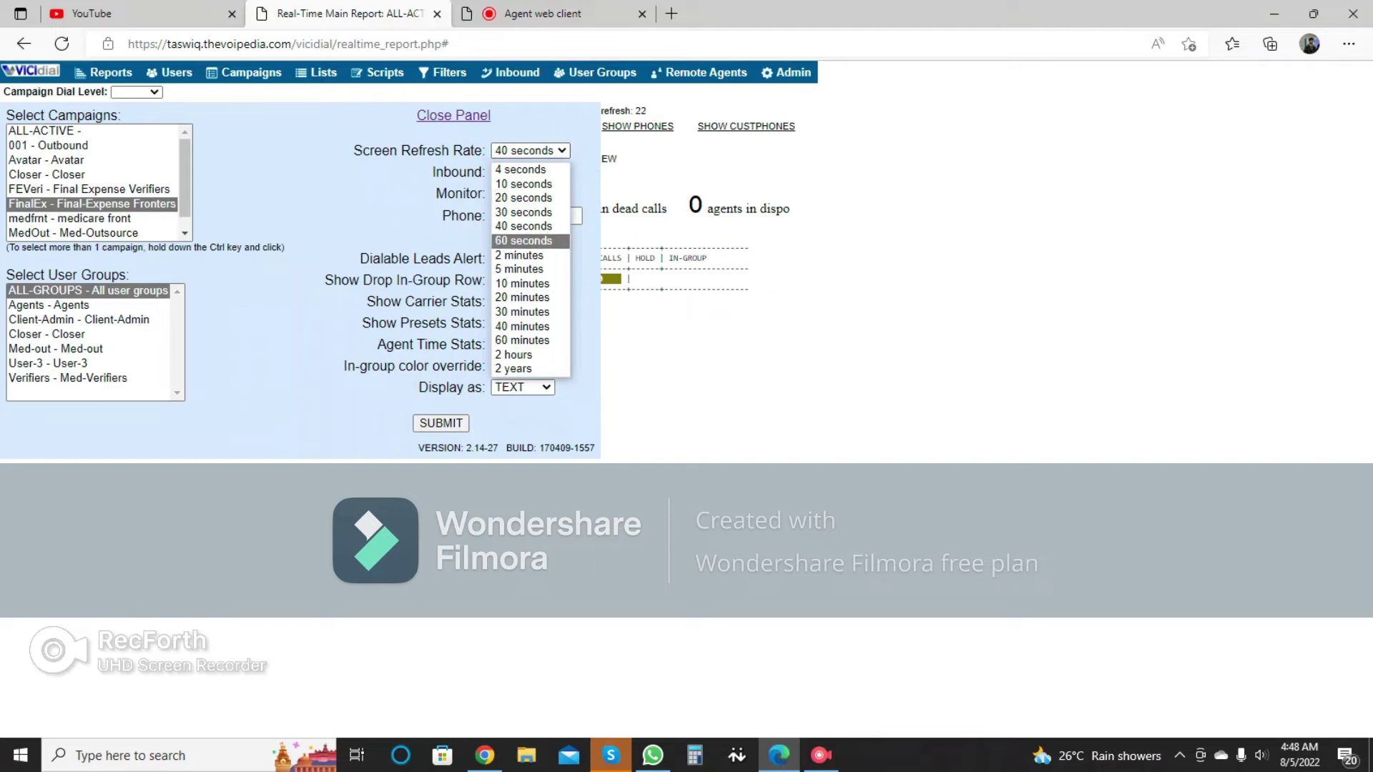
{"action": "left_click", "coordinate": [530, 171]}
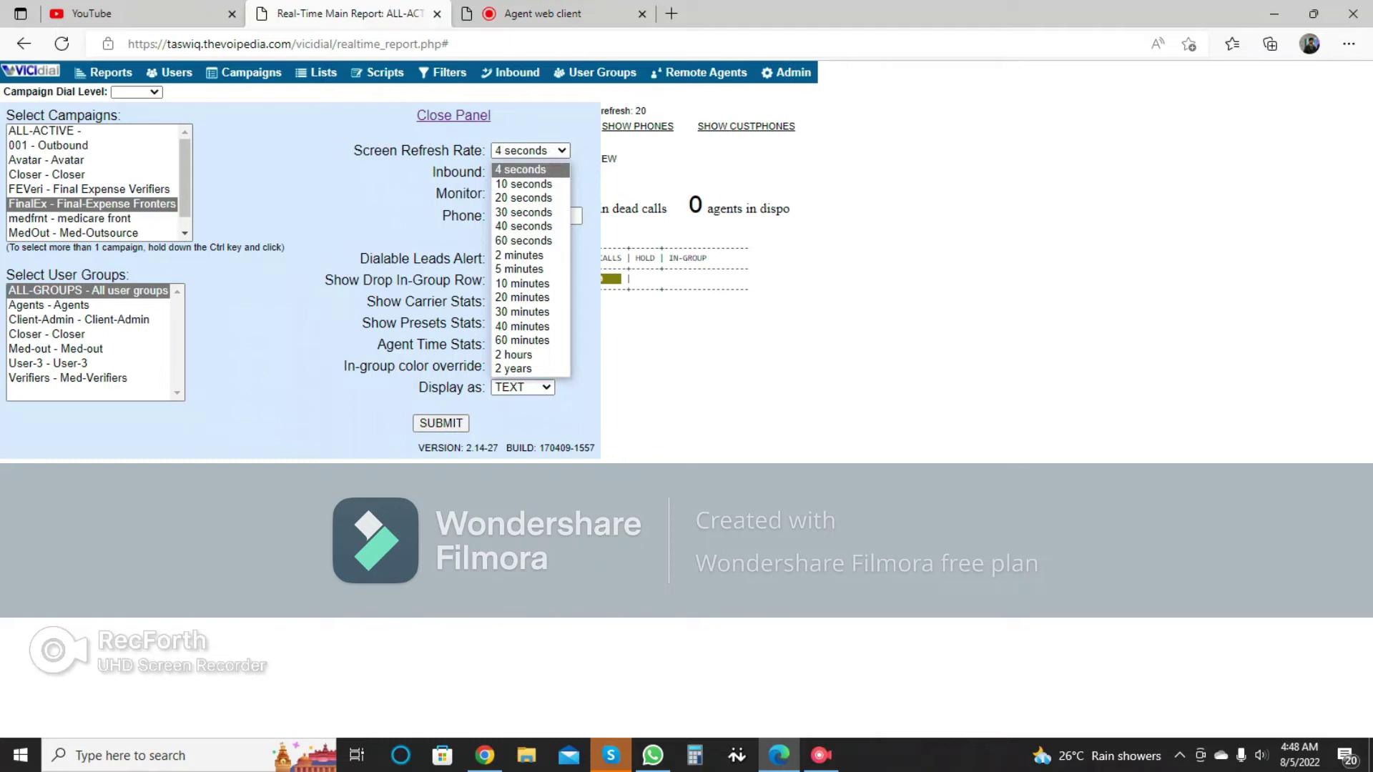
{"action": "key", "text": "Down"}
{"action": "key", "text": "Down"}
{"action": "key", "text": "Down"}
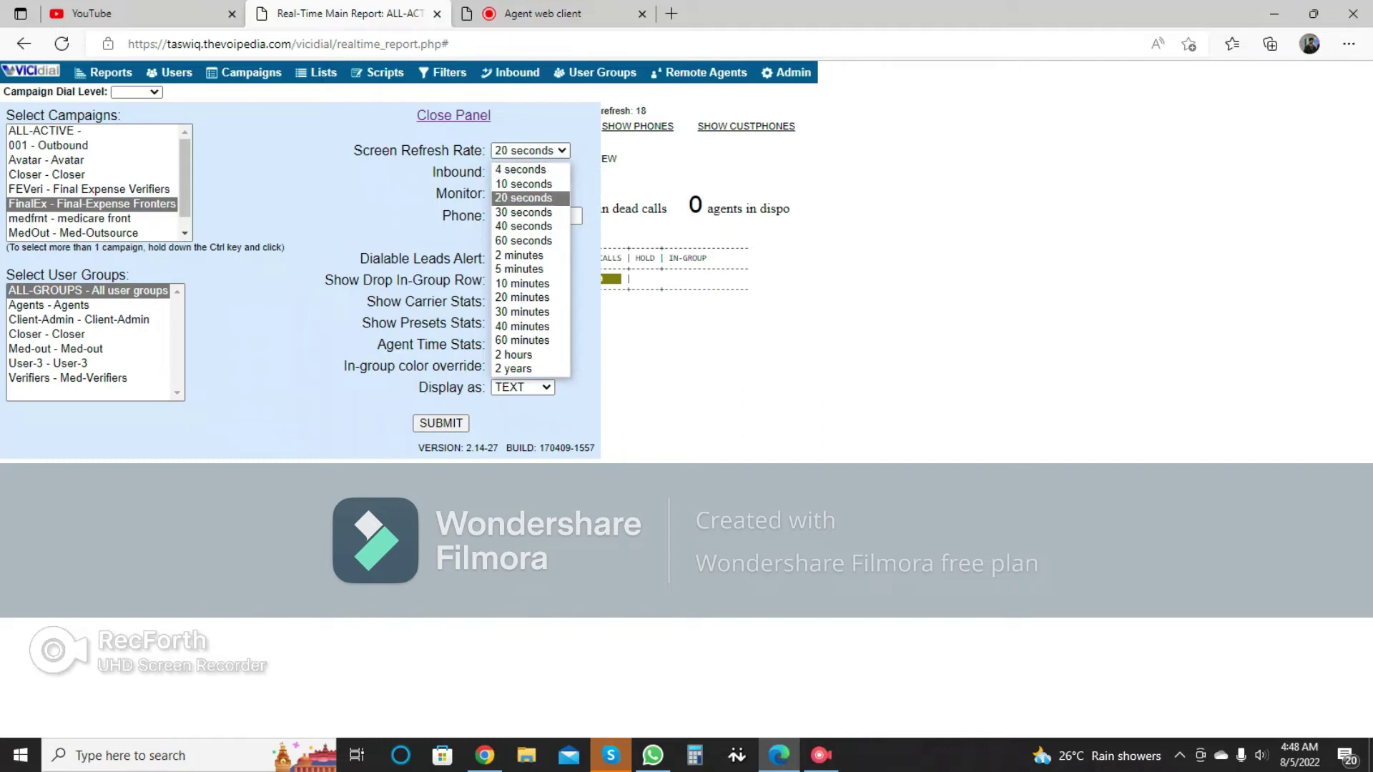
{"action": "key", "text": "Down"}
{"action": "key", "text": "Down"}
{"action": "key", "text": "Down"}
{"action": "key", "text": "Down"}
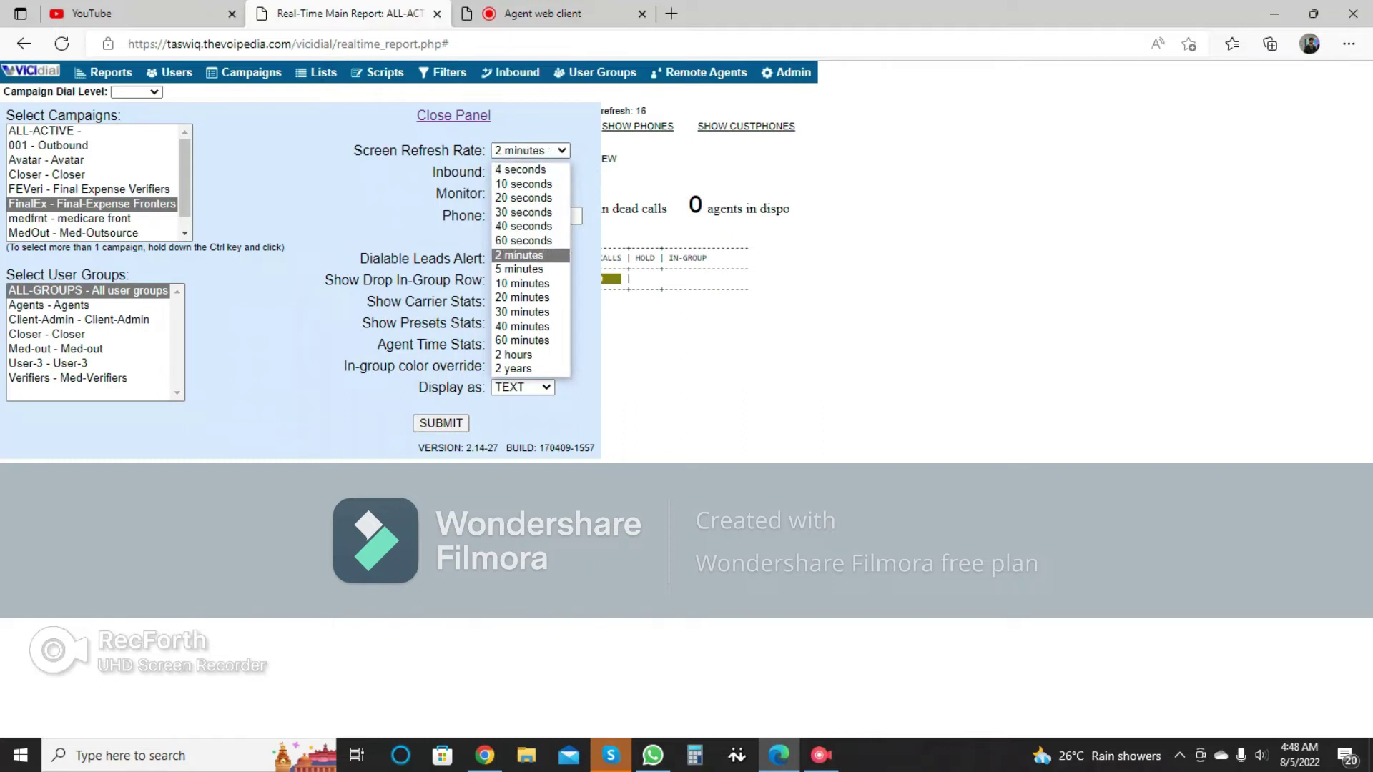
{"action": "key", "text": "Up"}
{"action": "key", "text": "Up"}
{"action": "key", "text": "Up"}
{"action": "key", "text": "Up"}
{"action": "key", "text": "Up"}
{"action": "key", "text": "Up"}
{"action": "key", "text": "Up"}
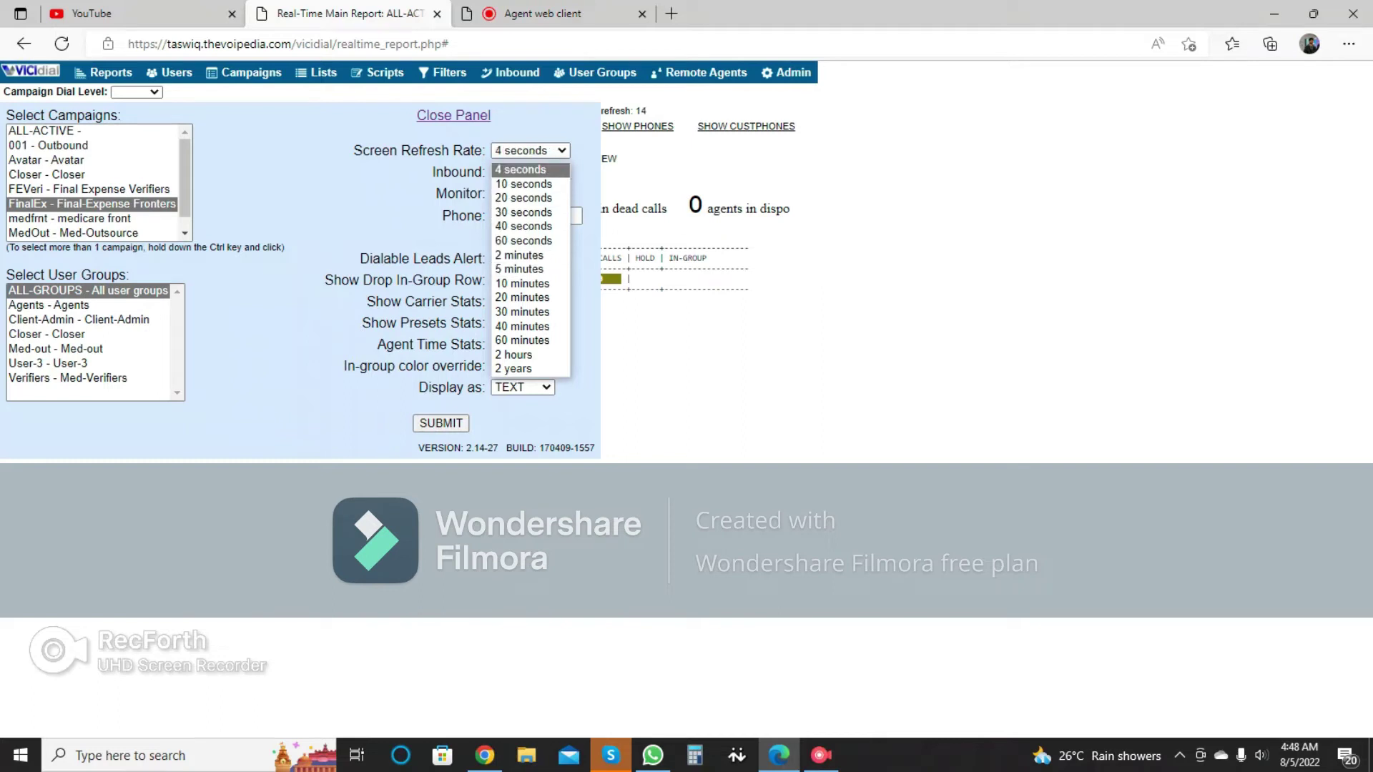
{"action": "key", "text": "Return"}
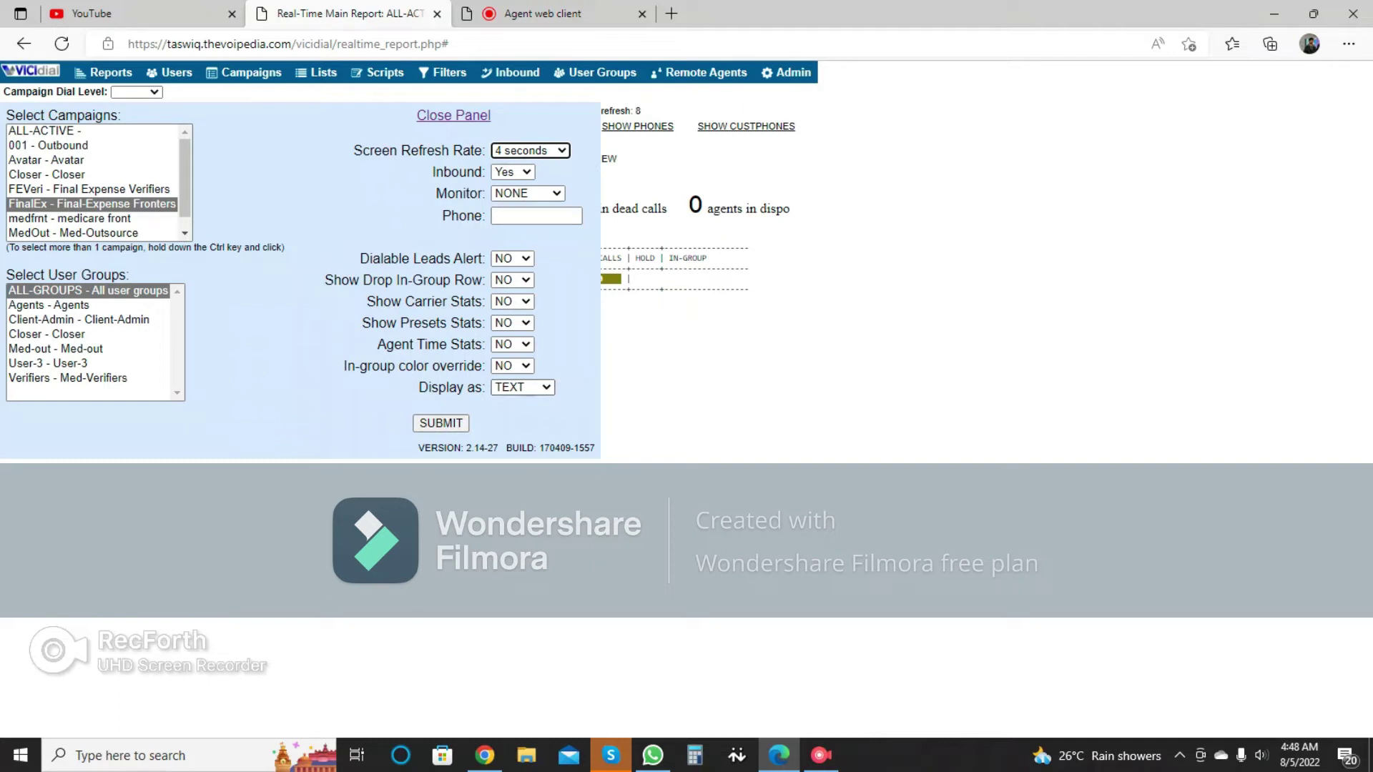
{"action": "left_click", "coordinate": [440, 423]}
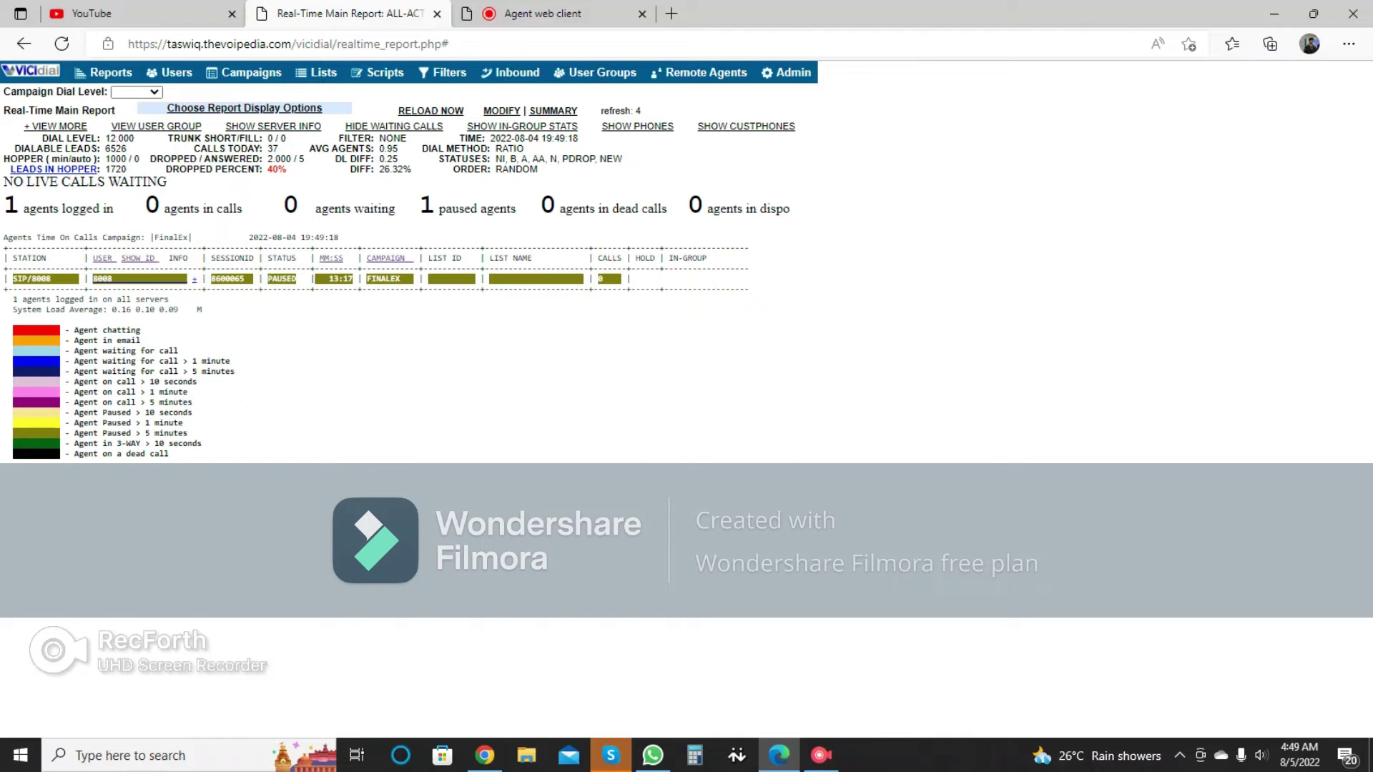
Step: Examine the report's campaign statistics, agent rows and the waiting-for-call entries in the status color legend
{"action": "left_click_drag", "start_coordinate": [131, 290], "coordinate": [794, 126]}
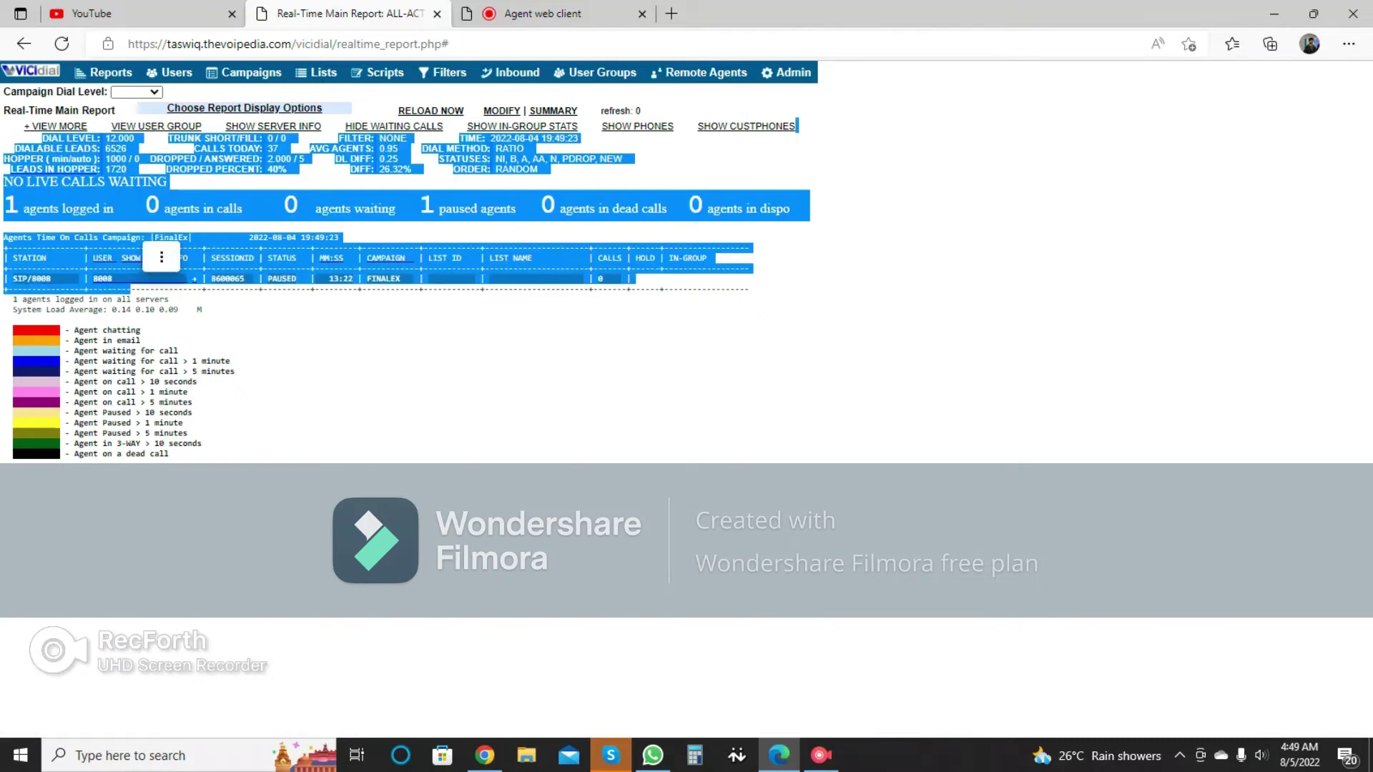
{"action": "left_click_drag", "start_coordinate": [141, 340], "coordinate": [178, 351]}
{"action": "left_click", "coordinate": [246, 351]}
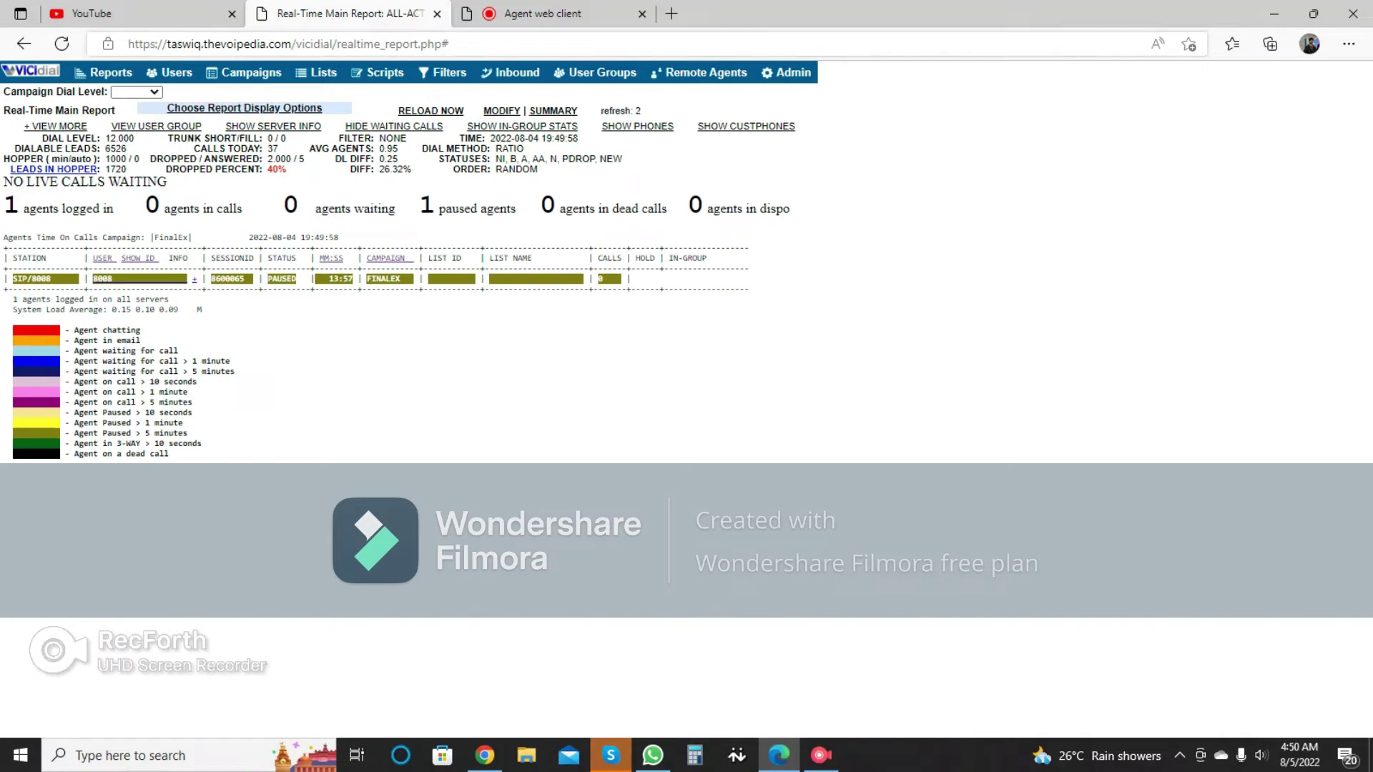
{"action": "right_click", "coordinate": [166, 71]}
{"action": "left_click", "coordinate": [215, 83]}
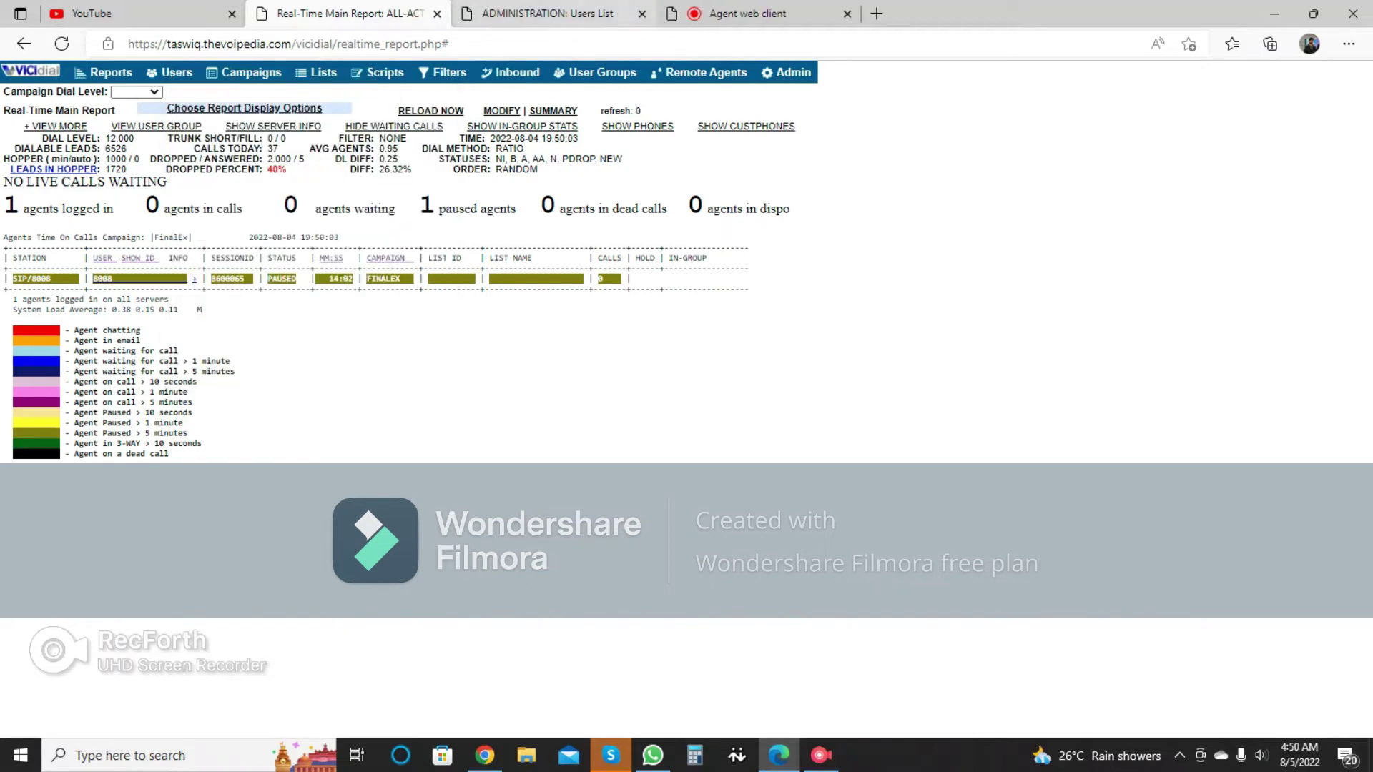
{"action": "left_click", "coordinate": [547, 13]}
{"action": "left_click", "coordinate": [642, 15]}
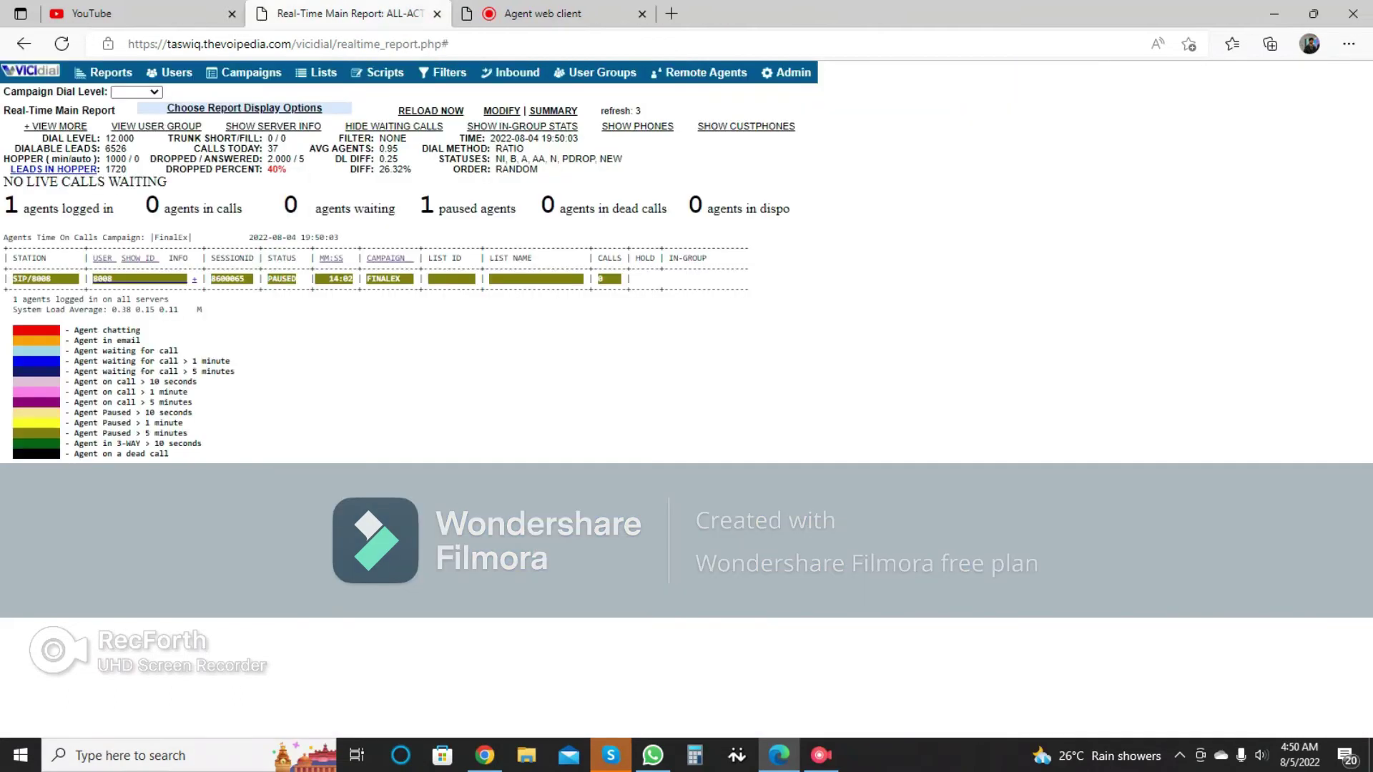
Step: Open the administration site in a separate tab and view its list listings
{"action": "right_click", "coordinate": [182, 74]}
{"action": "left_click", "coordinate": [222, 87]}
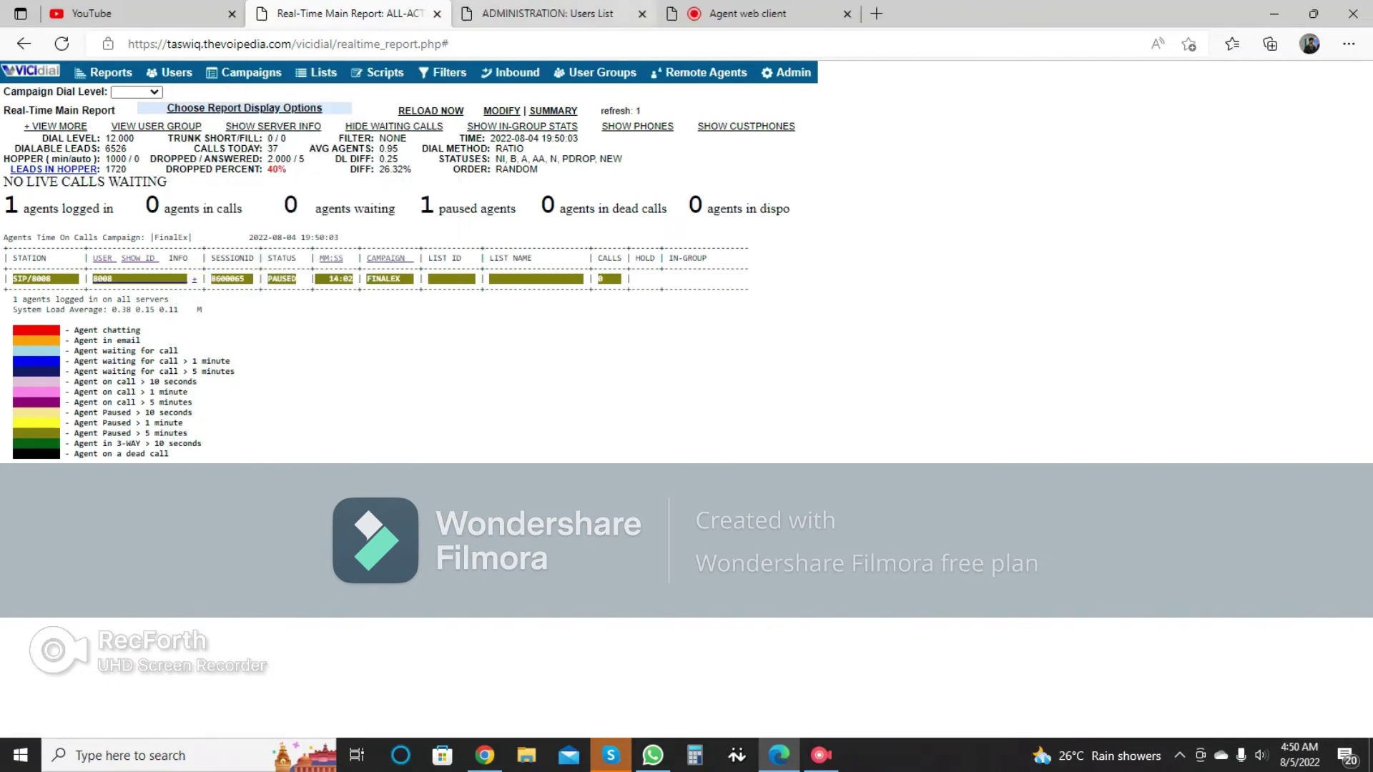
{"action": "left_click", "coordinate": [548, 14]}
{"action": "left_click", "coordinate": [308, 330]}
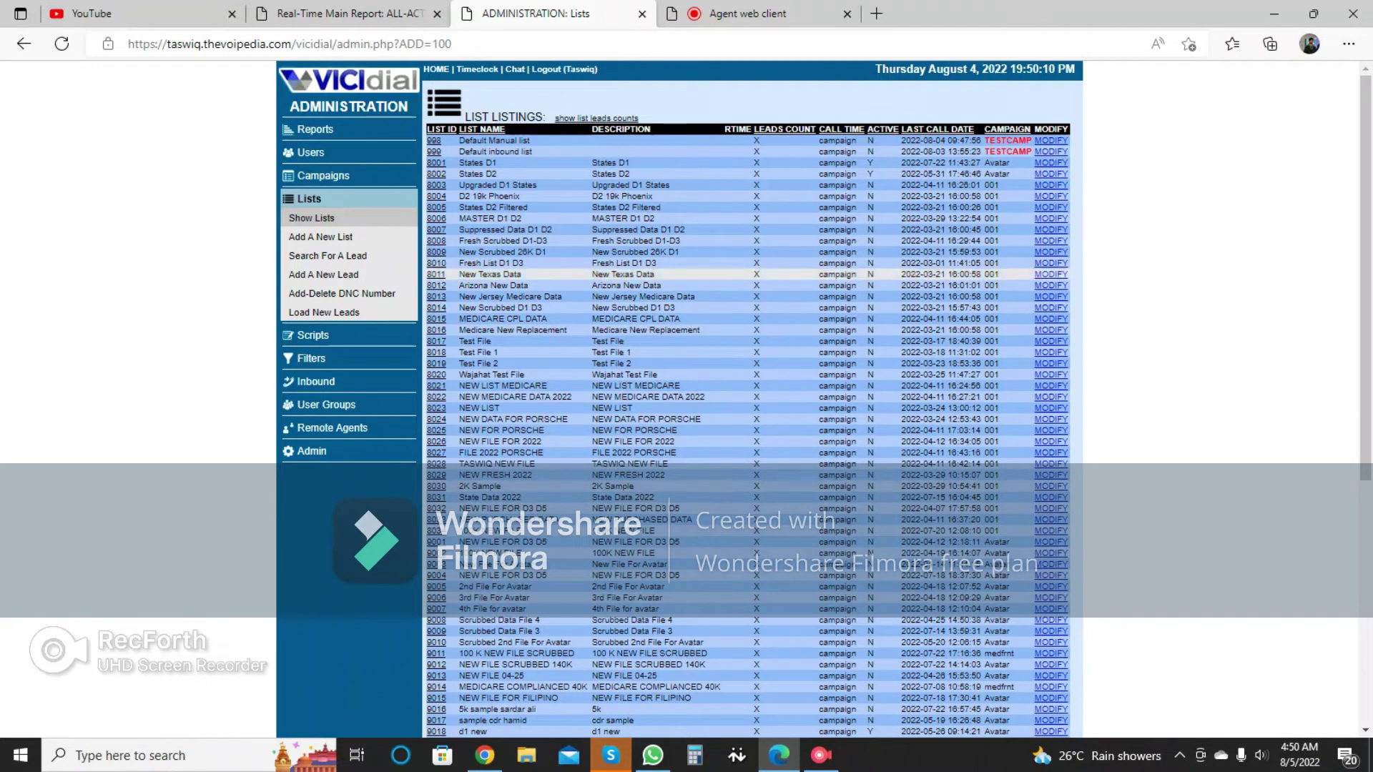
Step: Return to the Real-Time Main Report, examine its List ID and List Name columns, and close the list listings tab
{"action": "left_click", "coordinate": [350, 14]}
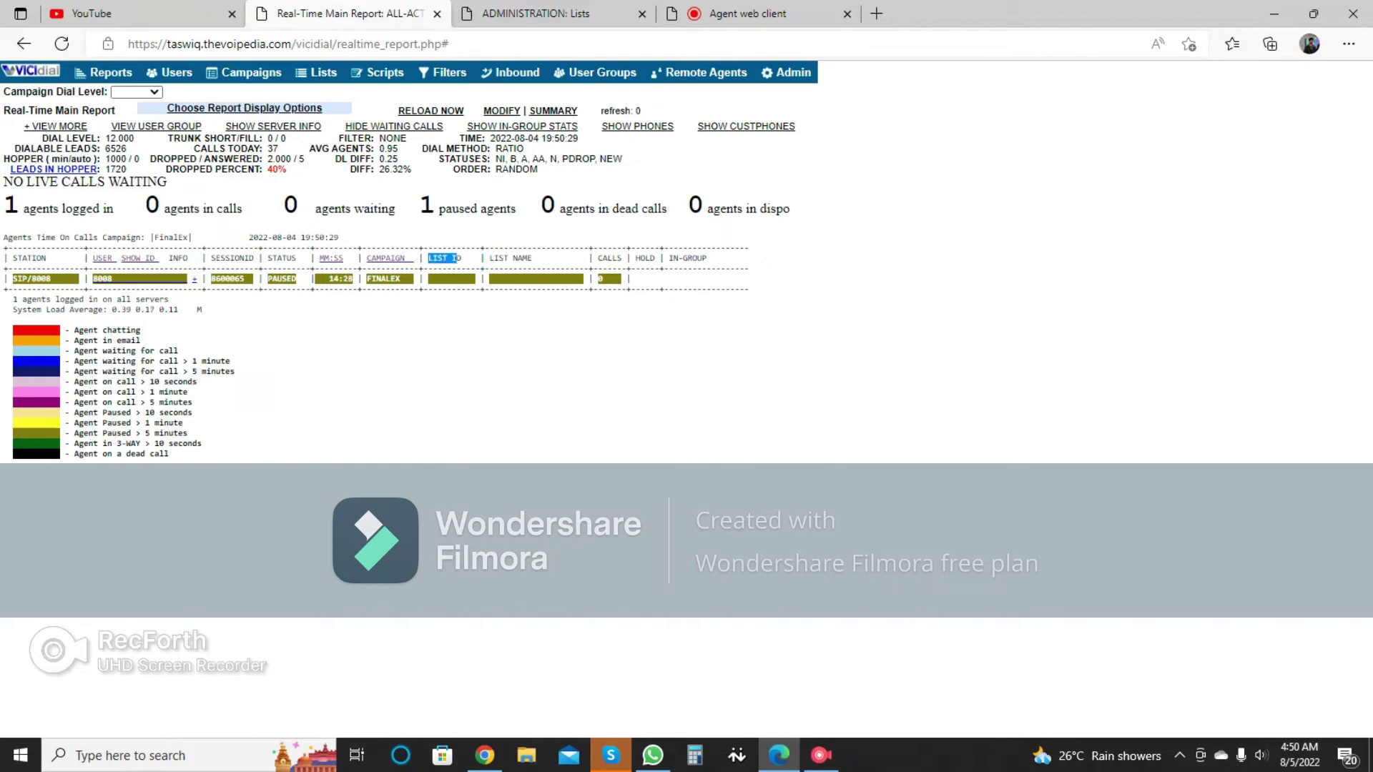
{"action": "left_click_drag", "start_coordinate": [490, 259], "coordinate": [537, 258]}
{"action": "double_click", "coordinate": [537, 279]}
{"action": "left_click", "coordinate": [642, 14]}
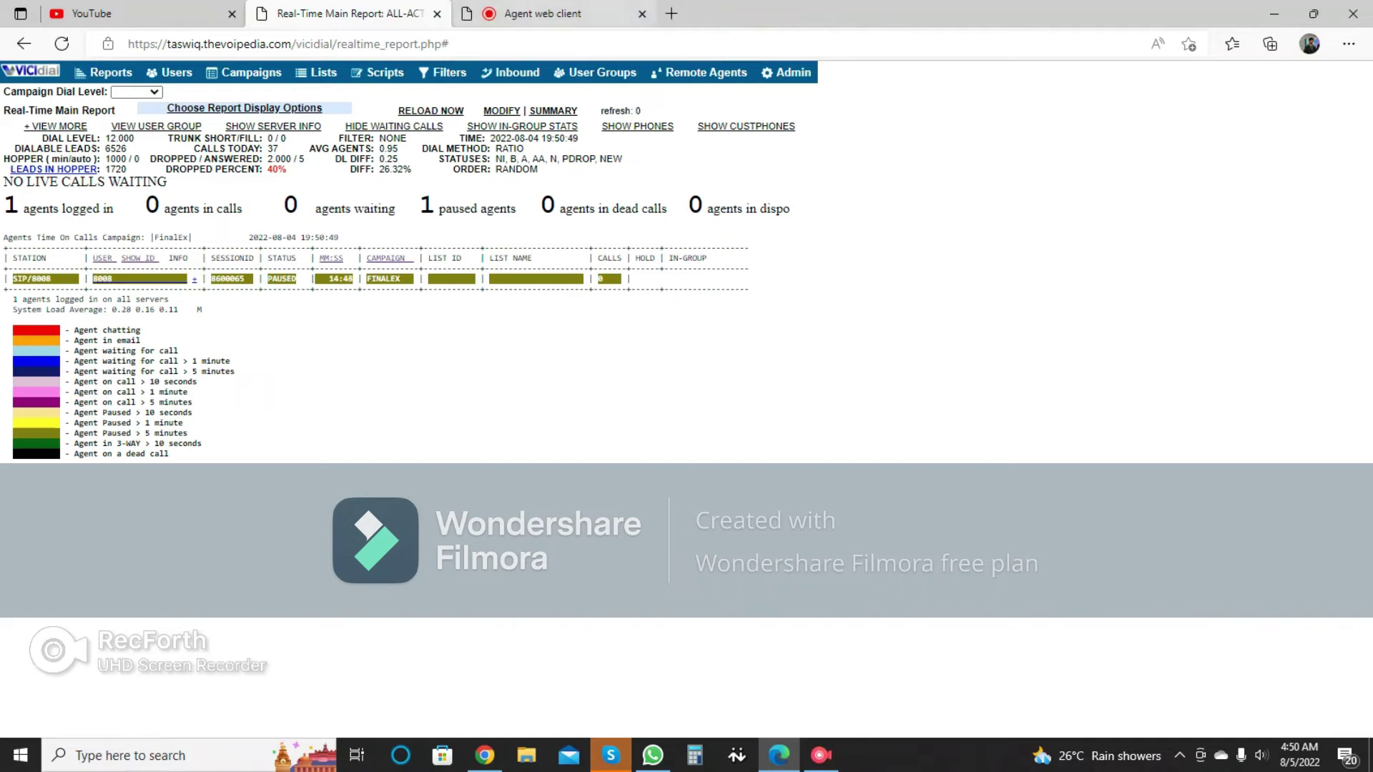
Step: Set the paused agent to active in the agent web client and view the Real-Time Main Report
{"action": "left_click", "coordinate": [555, 13]}
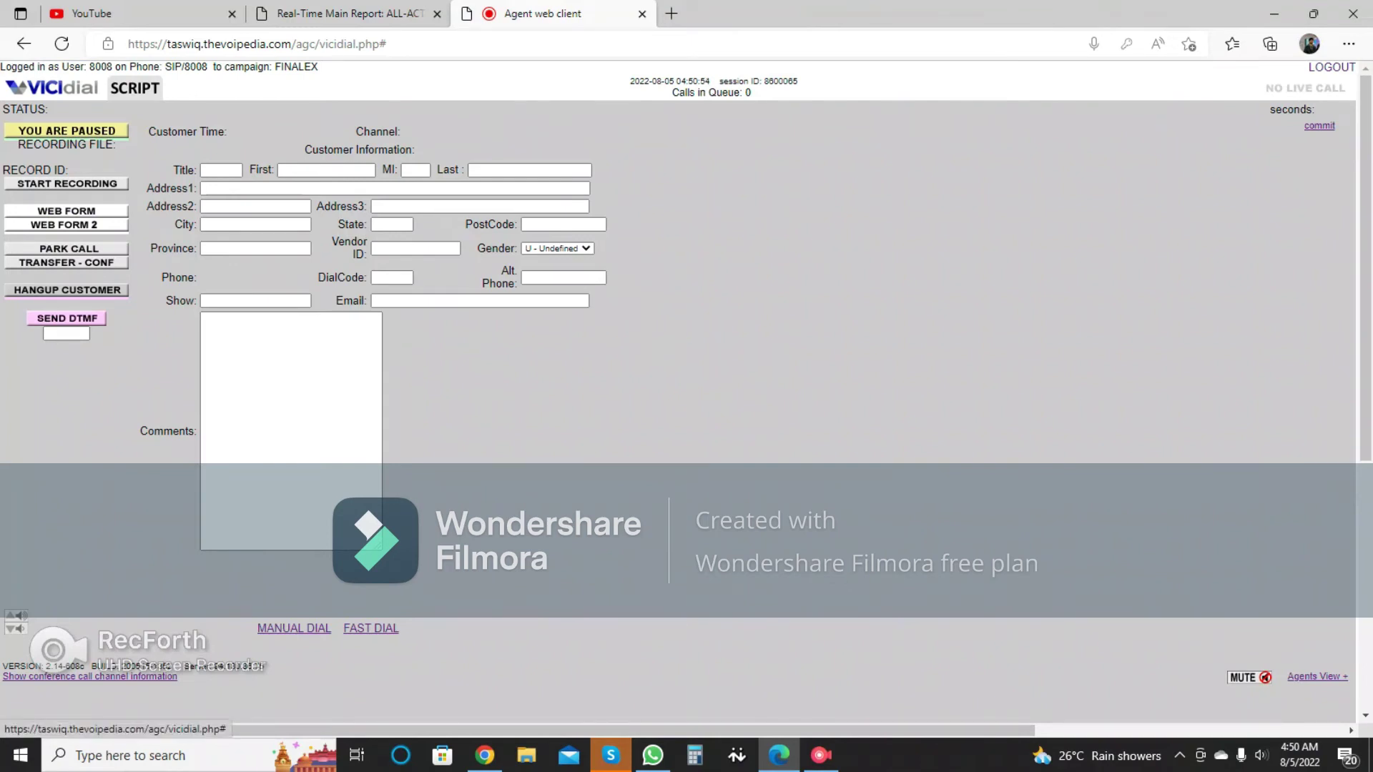
{"action": "left_click", "coordinate": [66, 131]}
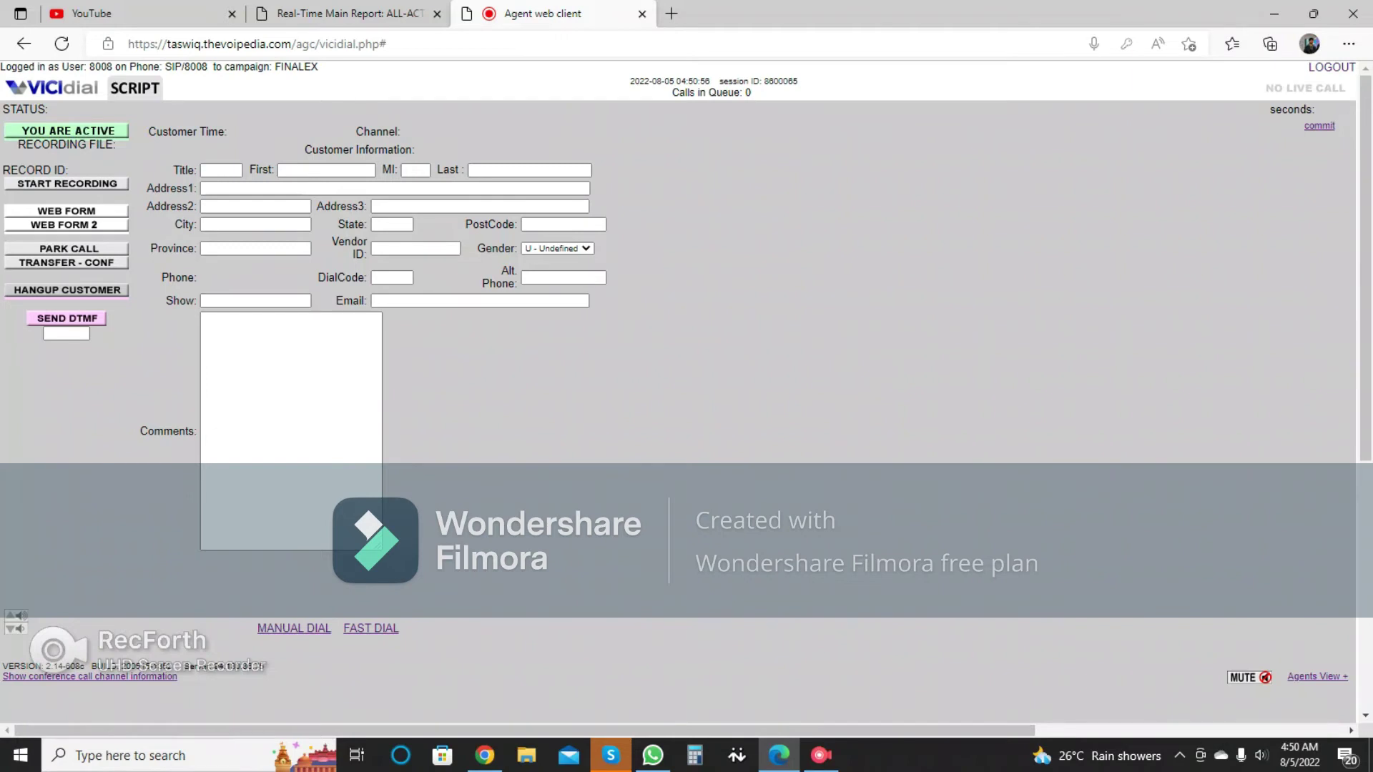
{"action": "left_click", "coordinate": [347, 14]}
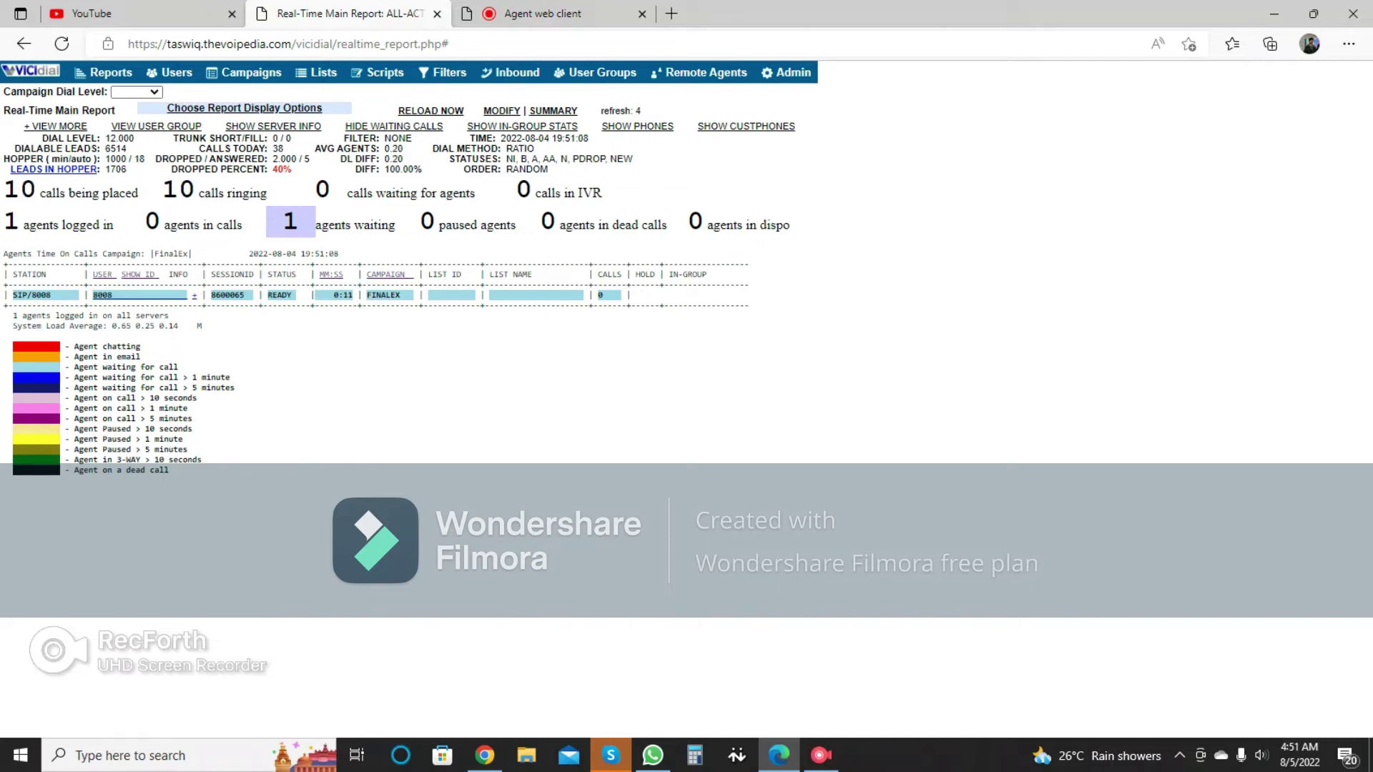
Step: In the agent web client, hang up the customer, disposition the call as N - No Answer, and return to the report
{"action": "left_click", "coordinate": [543, 13]}
{"action": "left_click", "coordinate": [67, 287]}
{"action": "left_click", "coordinate": [615, 191]}
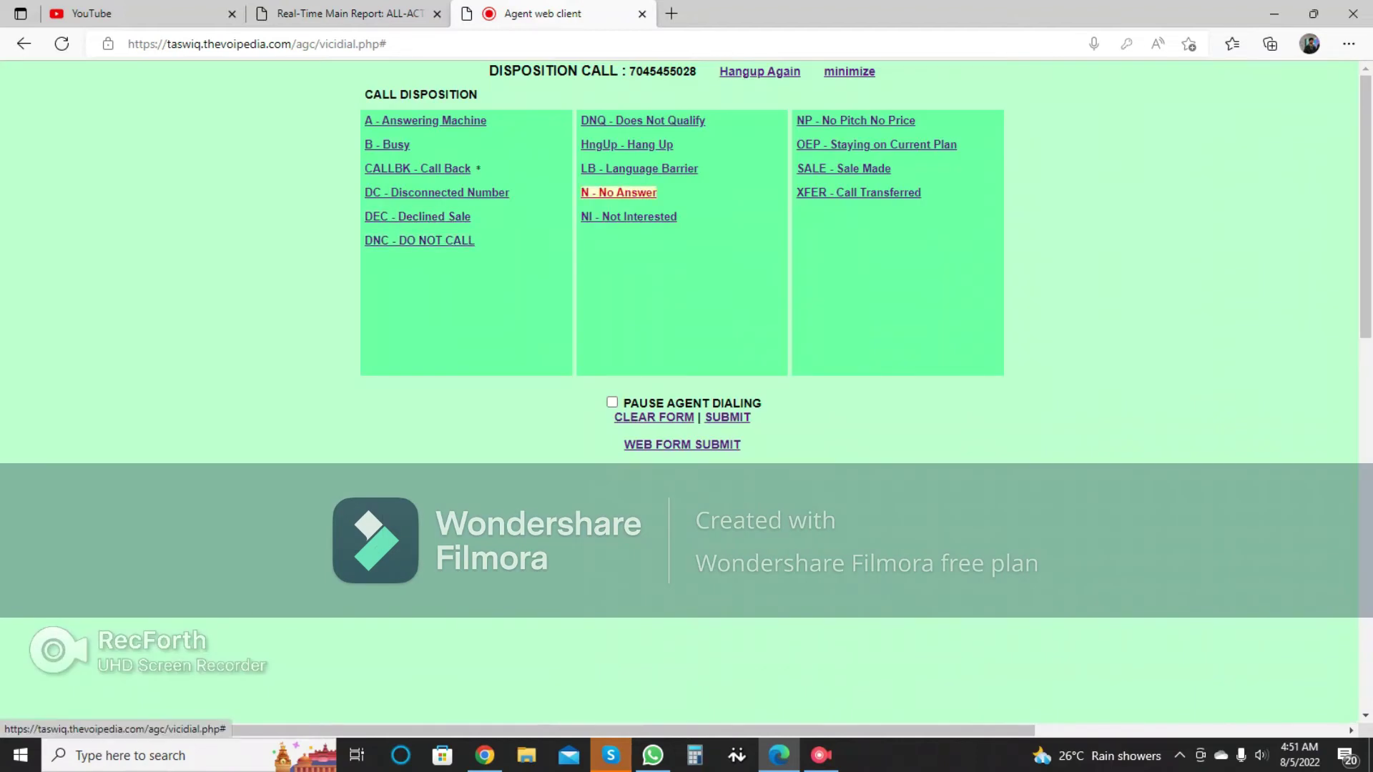
{"action": "left_click", "coordinate": [349, 13]}
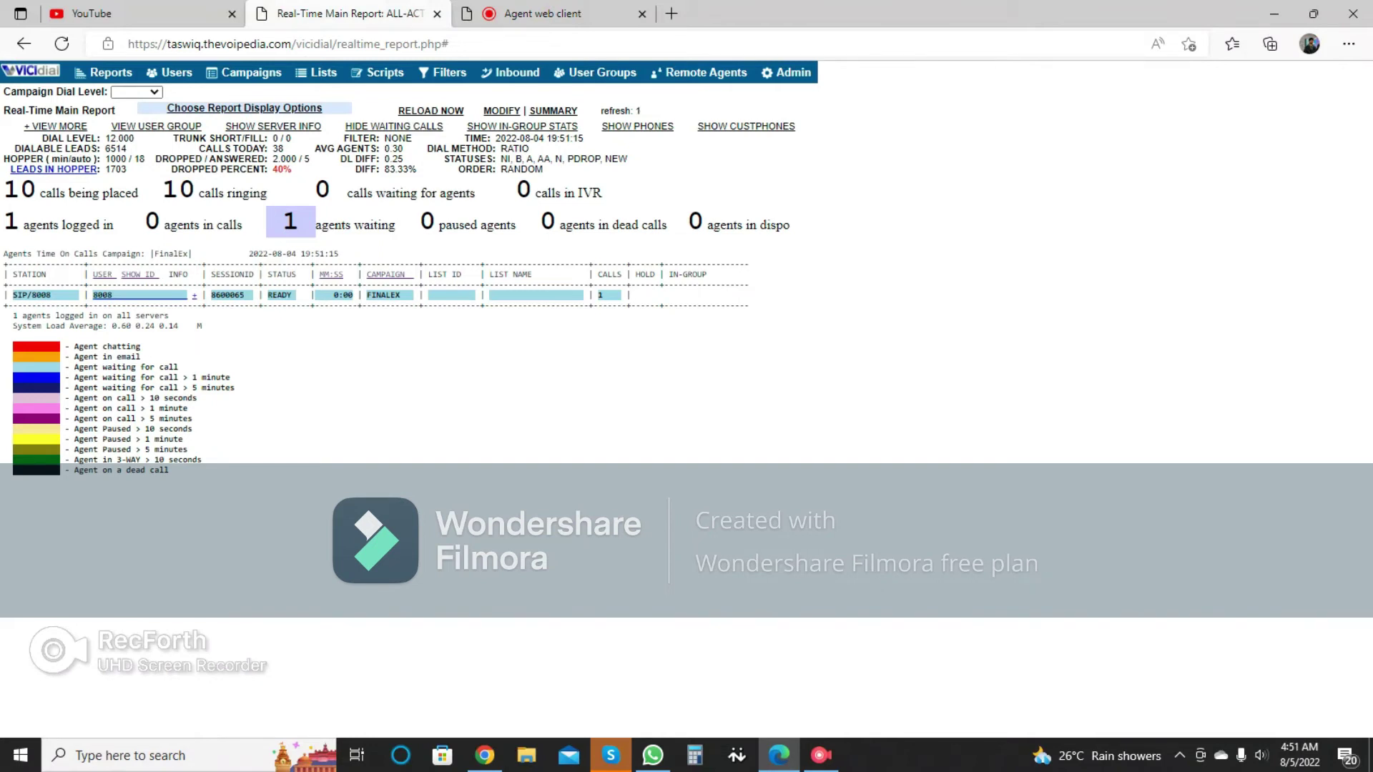
Step: Hang up the next customer in the agent web client and return to the report without choosing a disposition
{"action": "left_click", "coordinate": [543, 14]}
{"action": "left_click", "coordinate": [67, 287]}
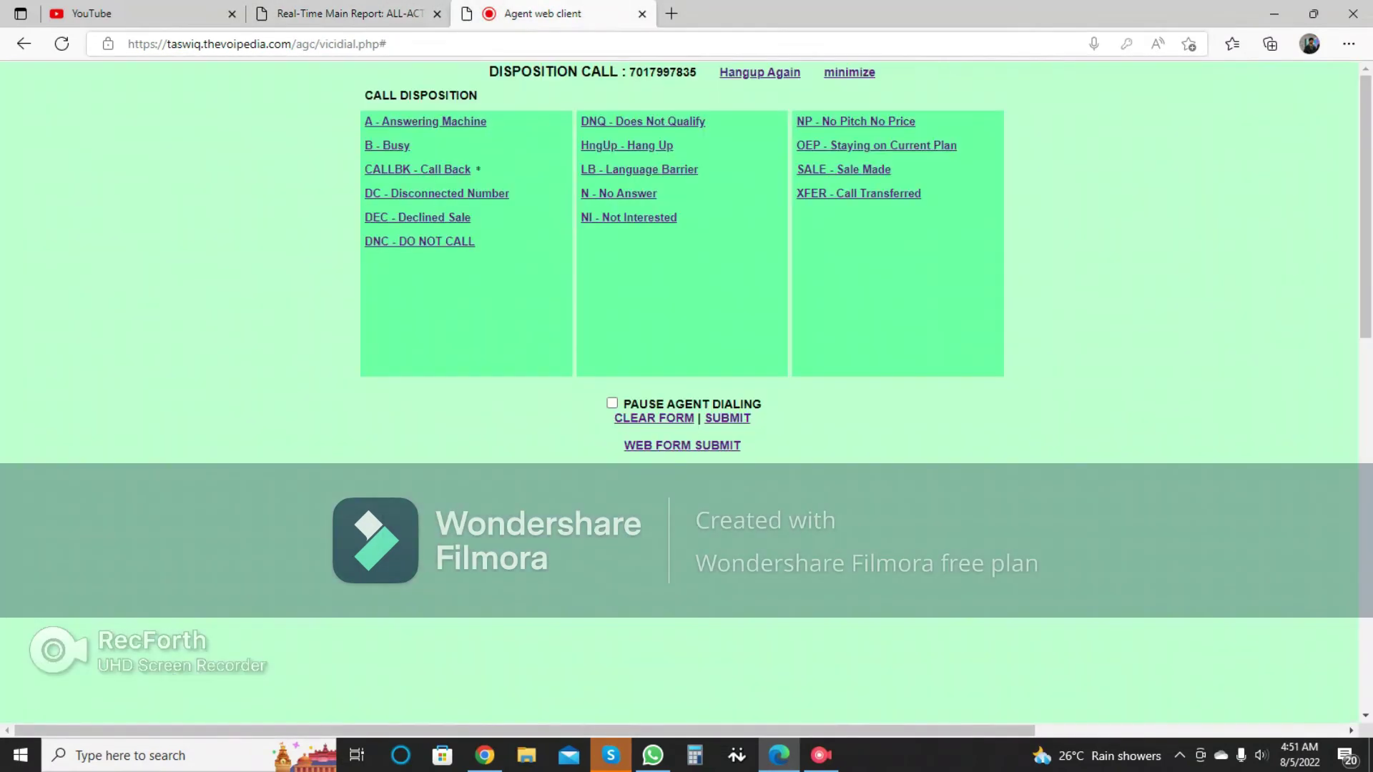
{"action": "key", "text": "ctrl+shift+Tab"}
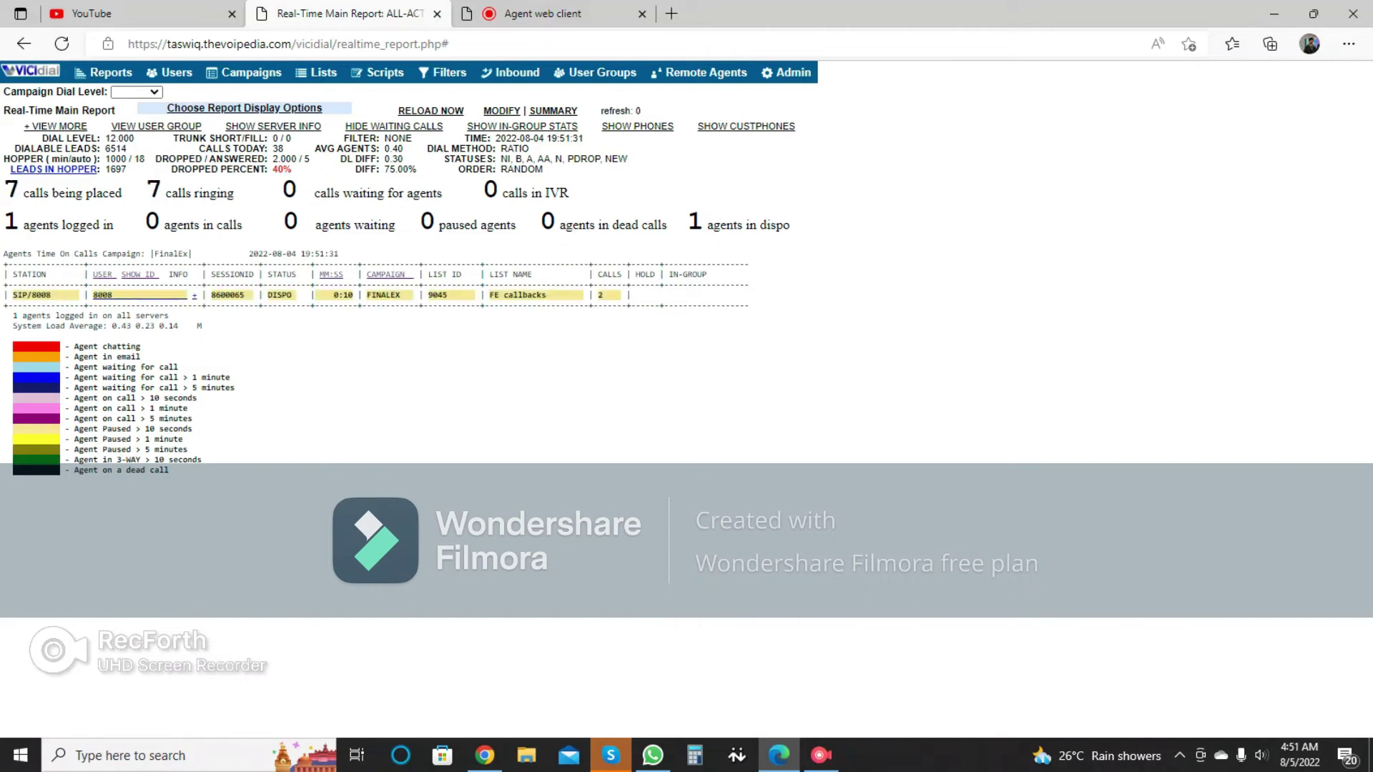
Step: Examine the report's figures for calls waiting, calls in IVR, agents logged in, agents in calls and agents waiting
{"action": "left_click_drag", "start_coordinate": [265, 187], "coordinate": [474, 169]}
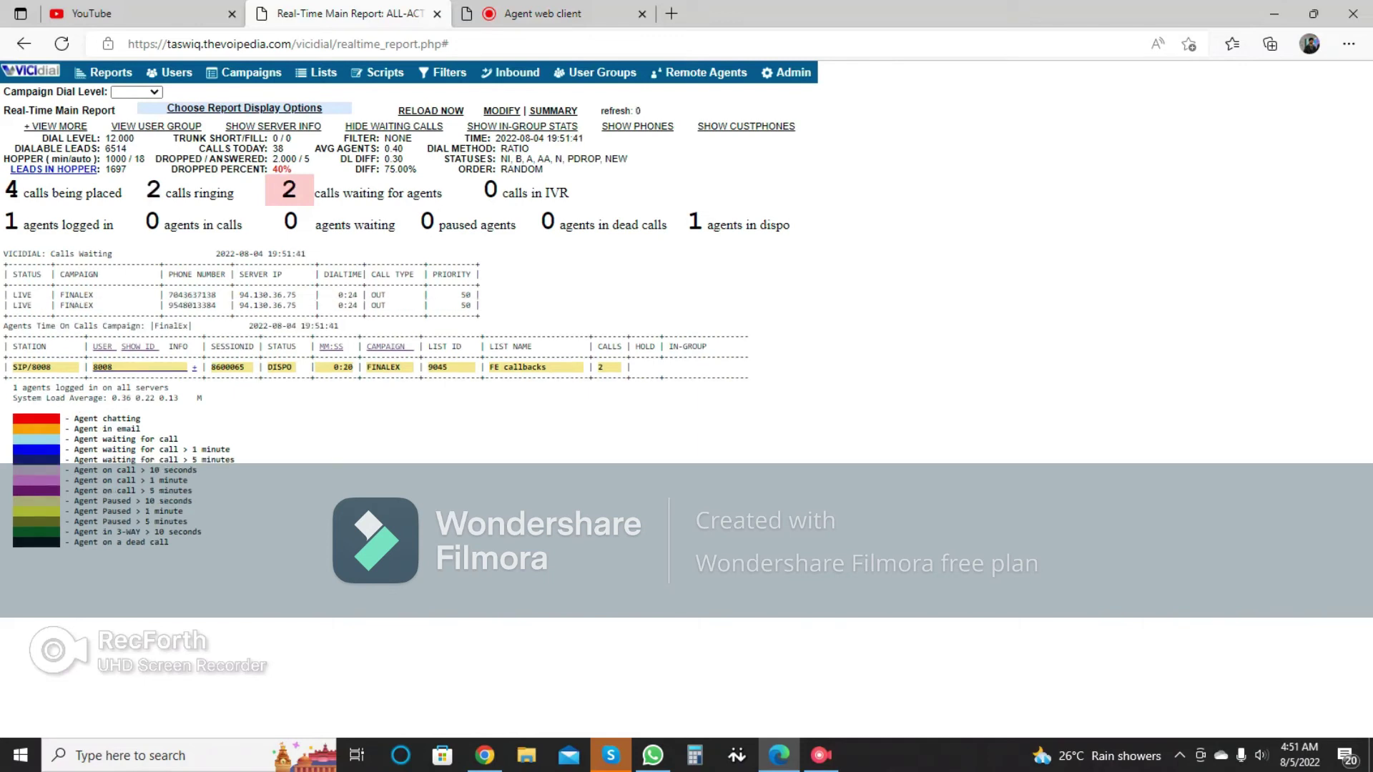
{"action": "left_click_drag", "start_coordinate": [482, 189], "coordinate": [577, 190]}
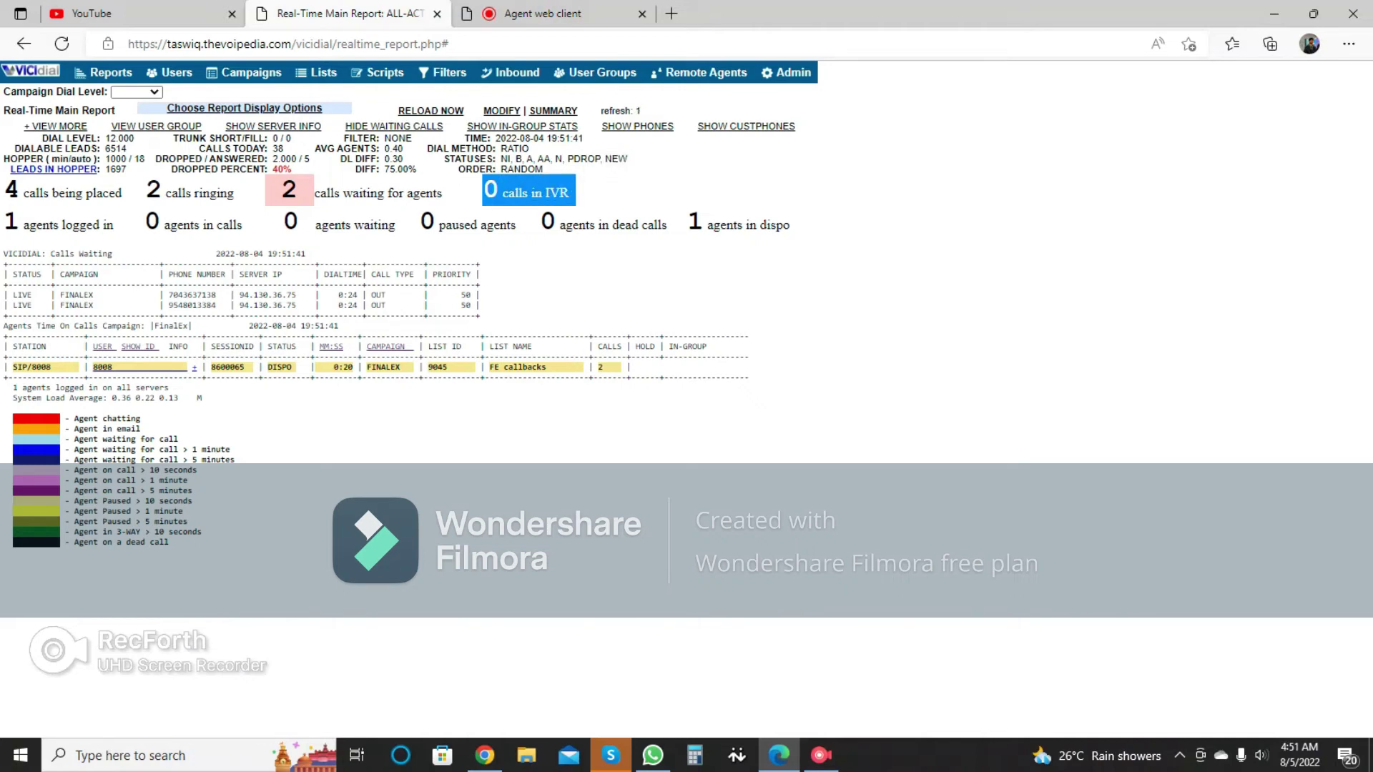
{"action": "left_click_drag", "start_coordinate": [3, 224], "coordinate": [238, 225]}
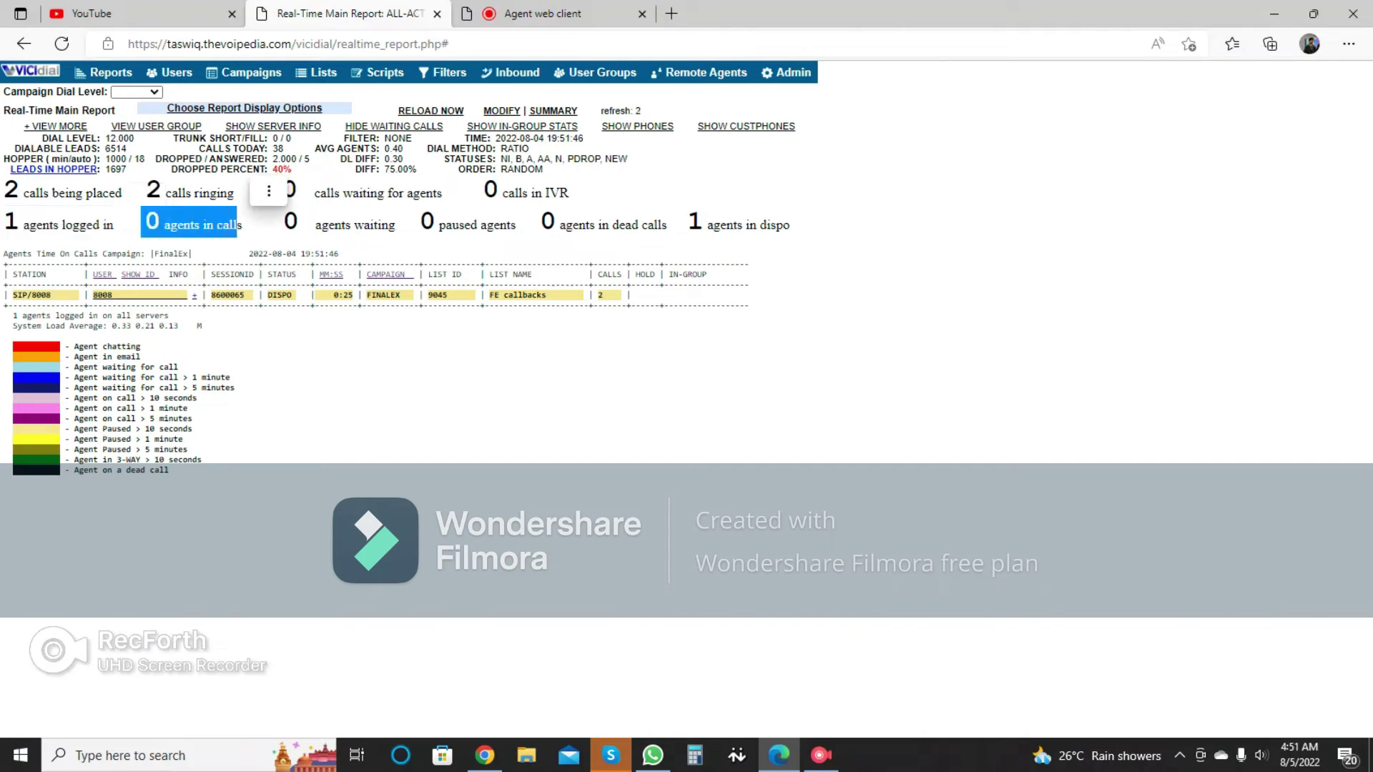
{"action": "double_click", "coordinate": [291, 222]}
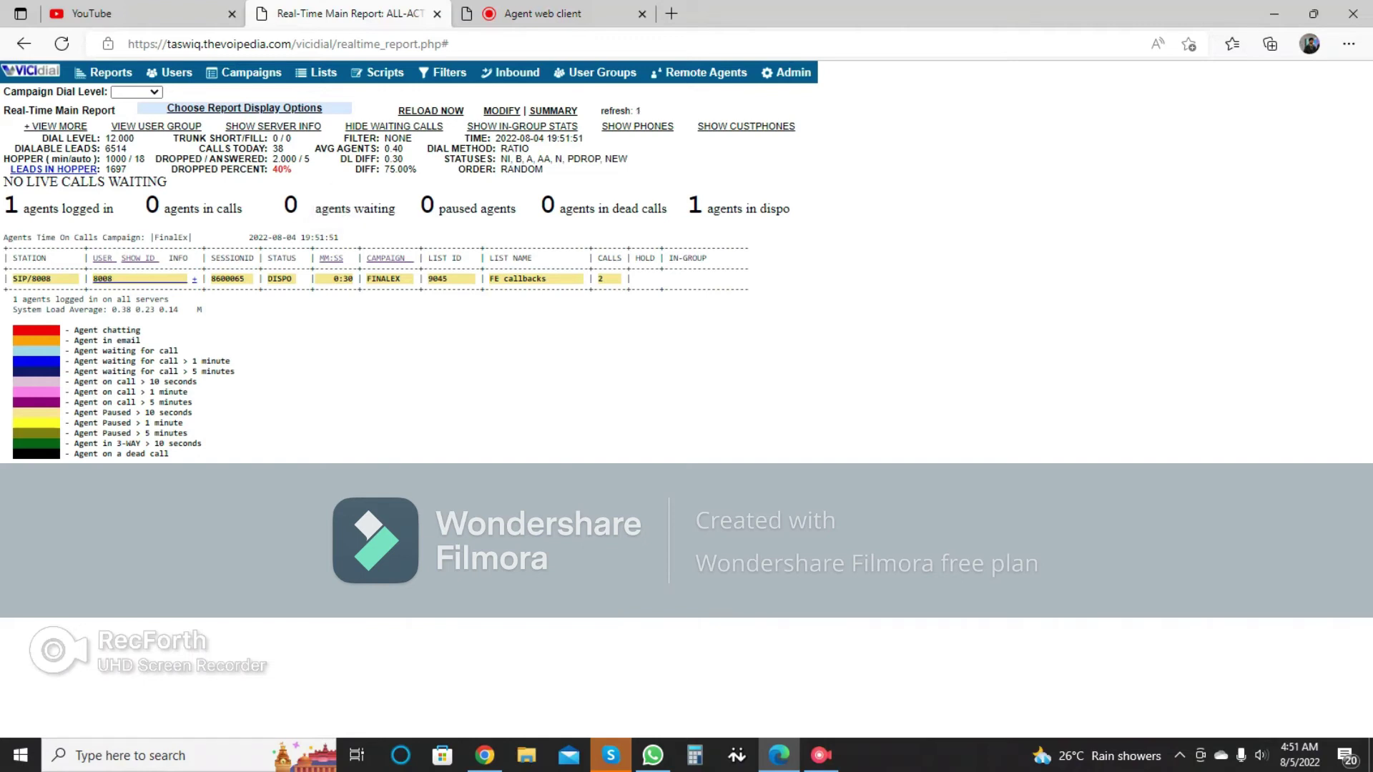
Step: Disposition the pending call as N - No Answer in the agent web client and view the report again
{"action": "left_click", "coordinate": [545, 14]}
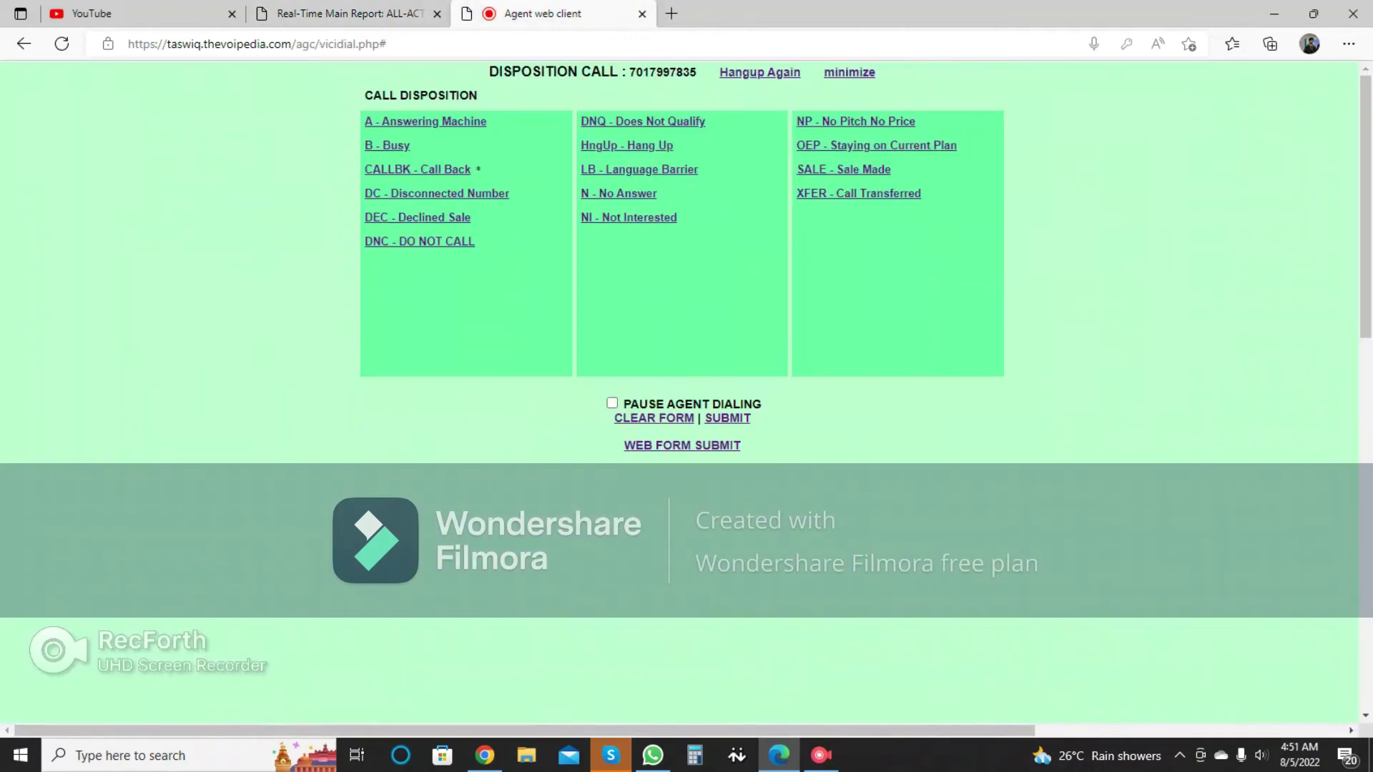
{"action": "left_click", "coordinate": [619, 193]}
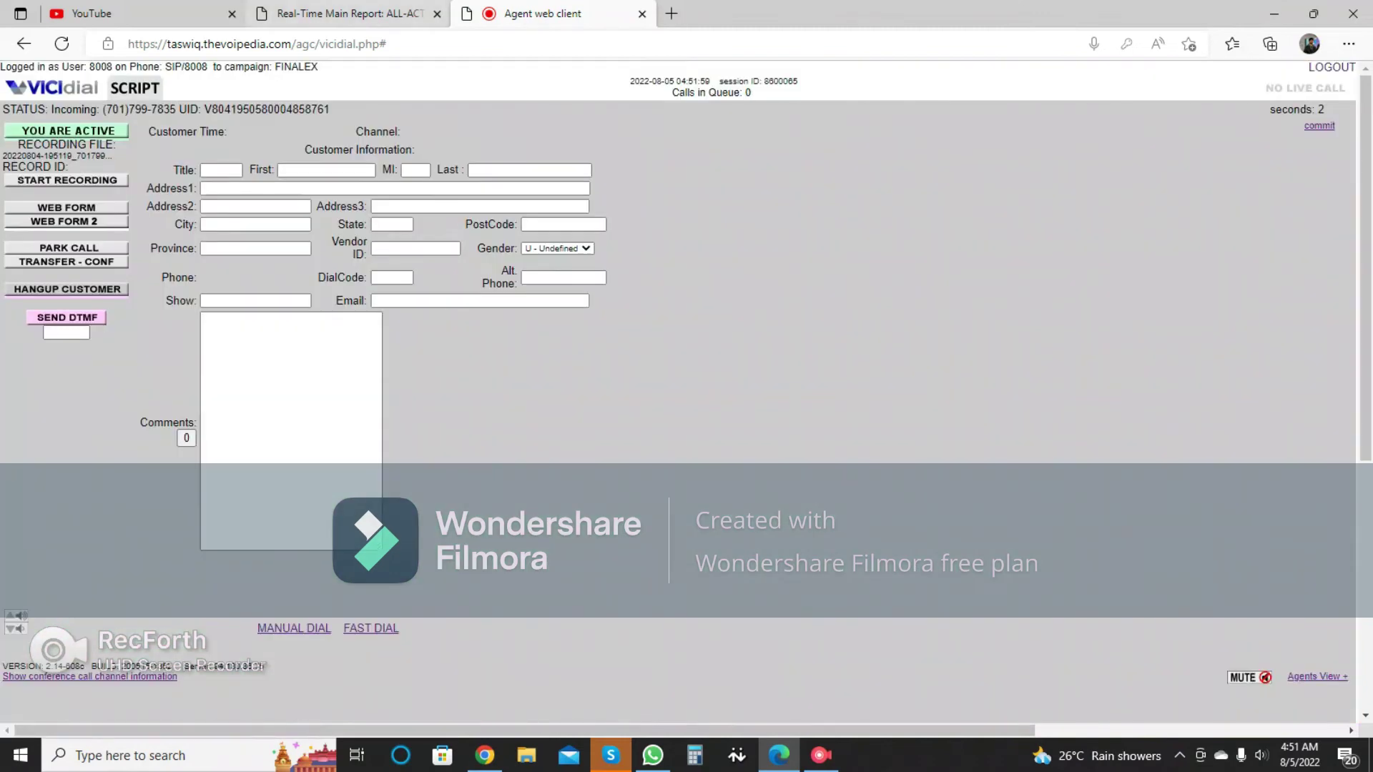
{"action": "left_click", "coordinate": [350, 13]}
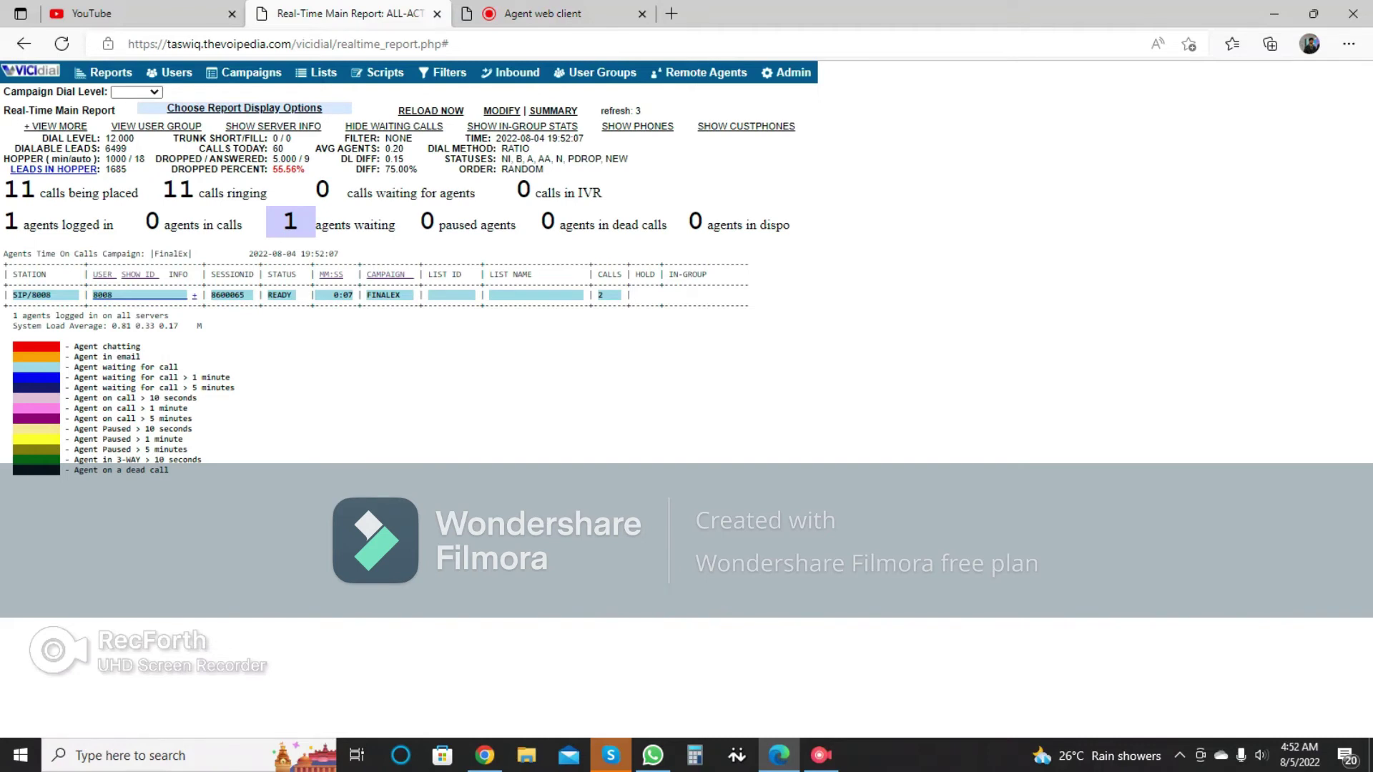
Step: Pause the agent in the agent web client, and reopen and submit the report's display options
{"action": "key", "text": "ctrl+Tab"}
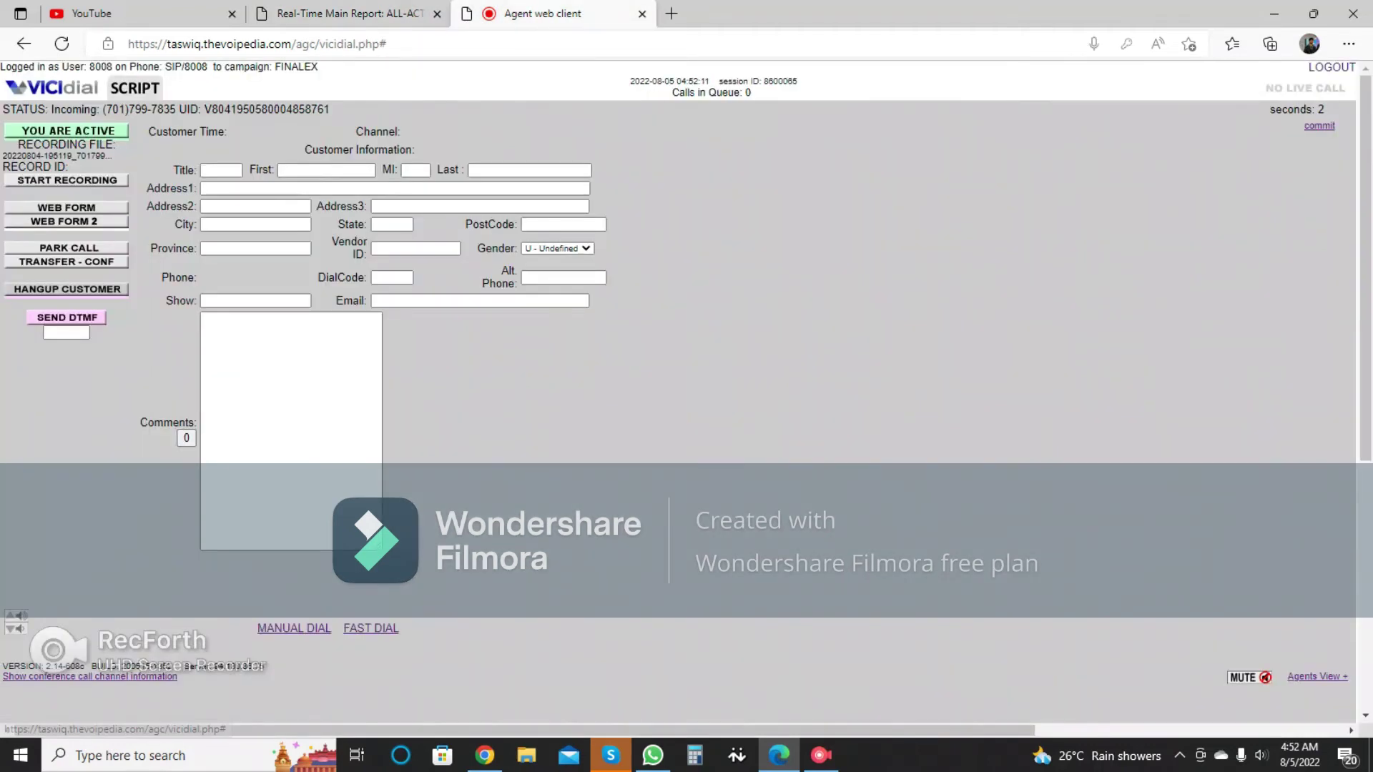
{"action": "key", "text": "ctrl+shift+Tab"}
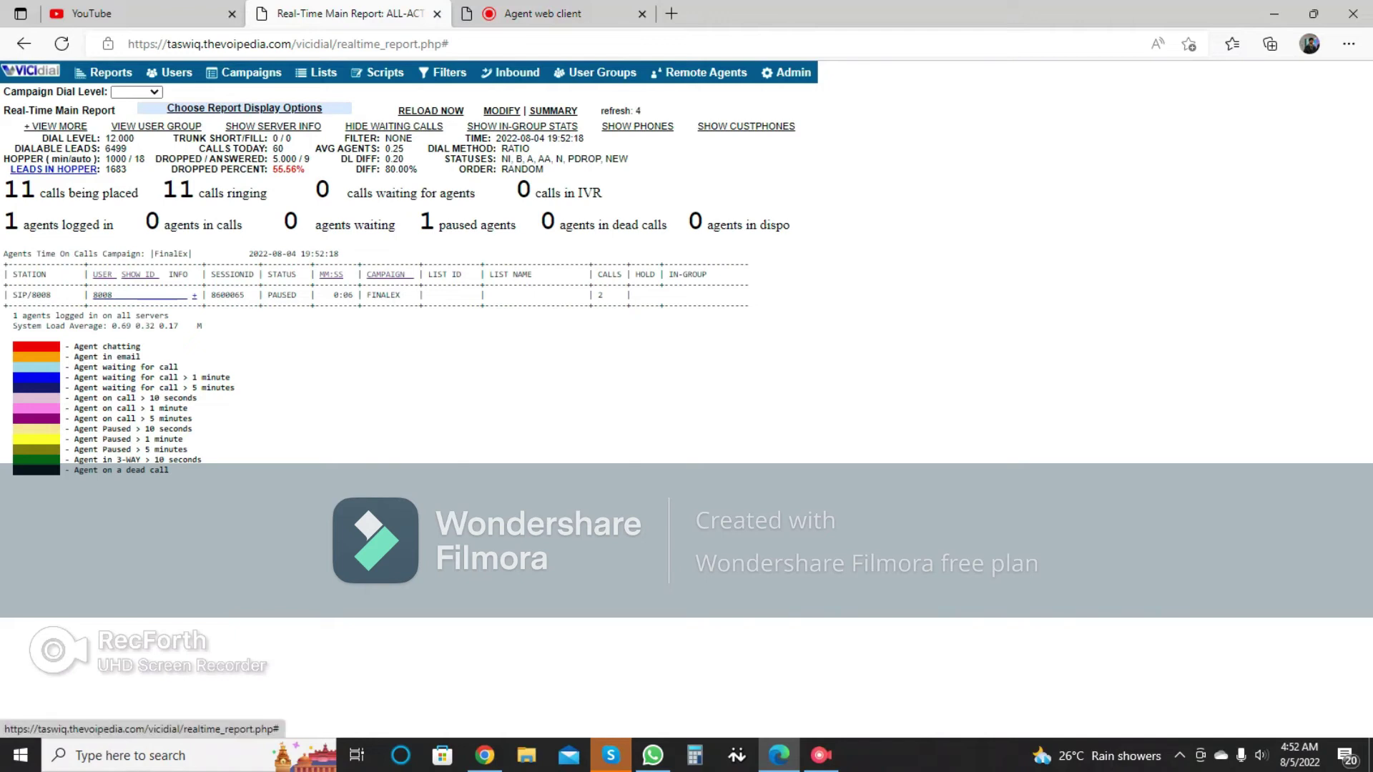
{"action": "left_click", "coordinate": [245, 108]}
{"action": "left_click", "coordinate": [440, 422]}
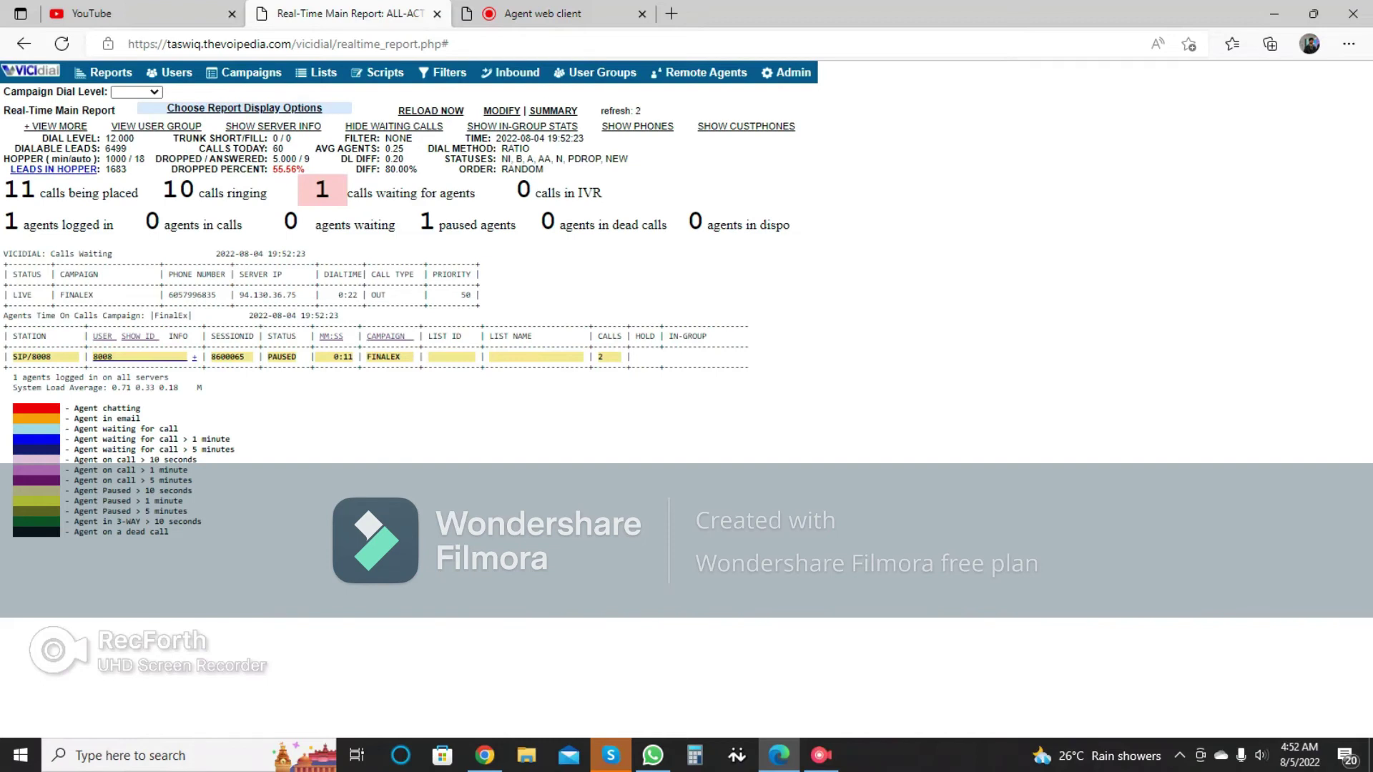
Step: Set the FinalEx campaign's dial level to 2 in the Real-Time Main Report
{"action": "left_click", "coordinate": [136, 92]}
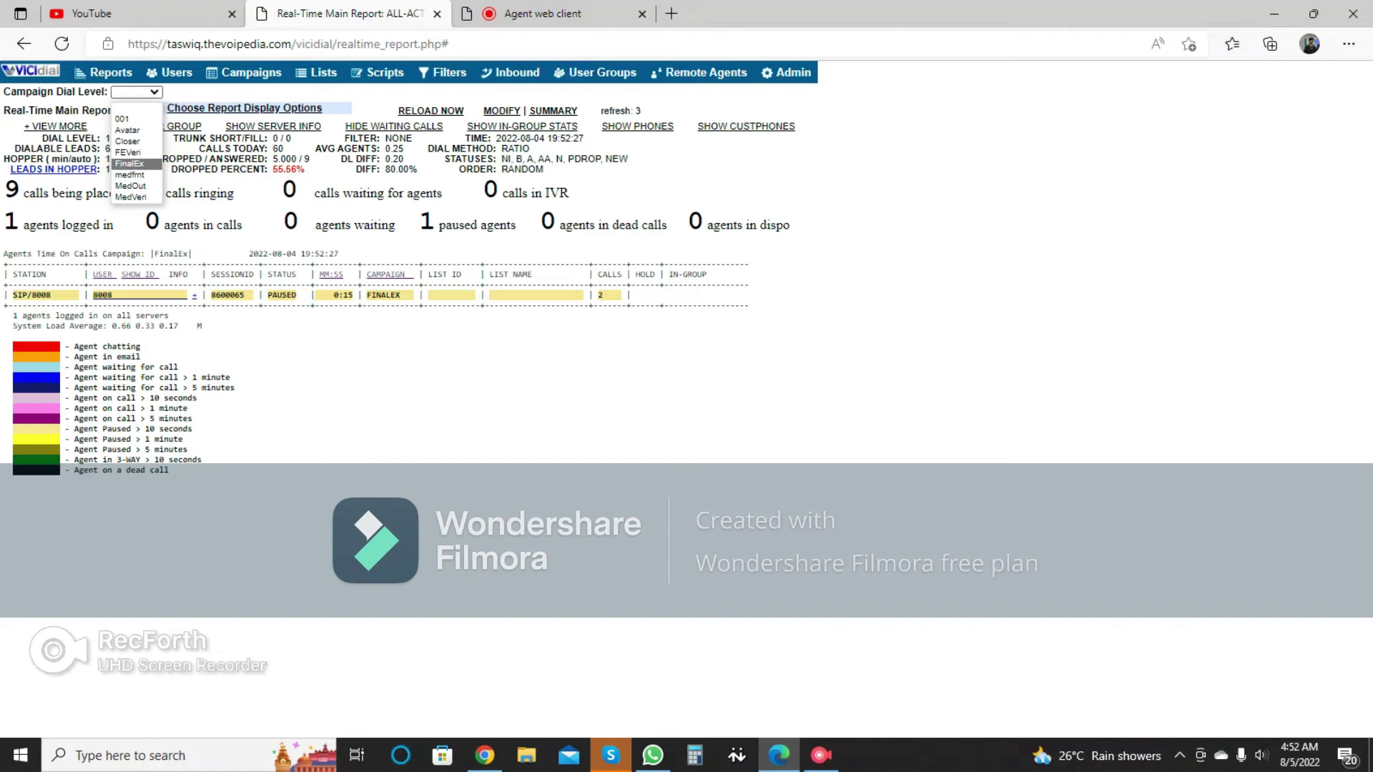
{"action": "left_click", "coordinate": [129, 163]}
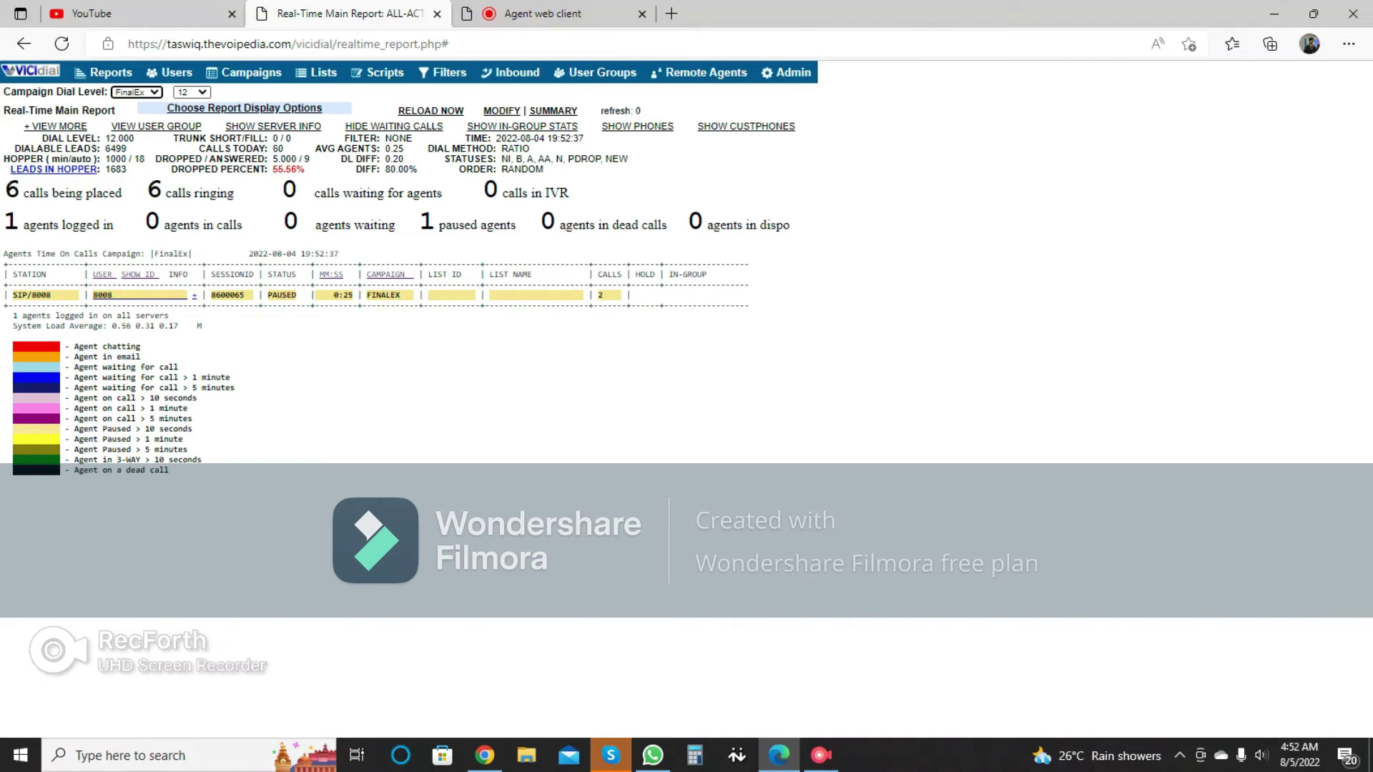
{"action": "left_click", "coordinate": [191, 91]}
{"action": "key", "text": "Escape"}
{"action": "key", "text": "alt+Down"}
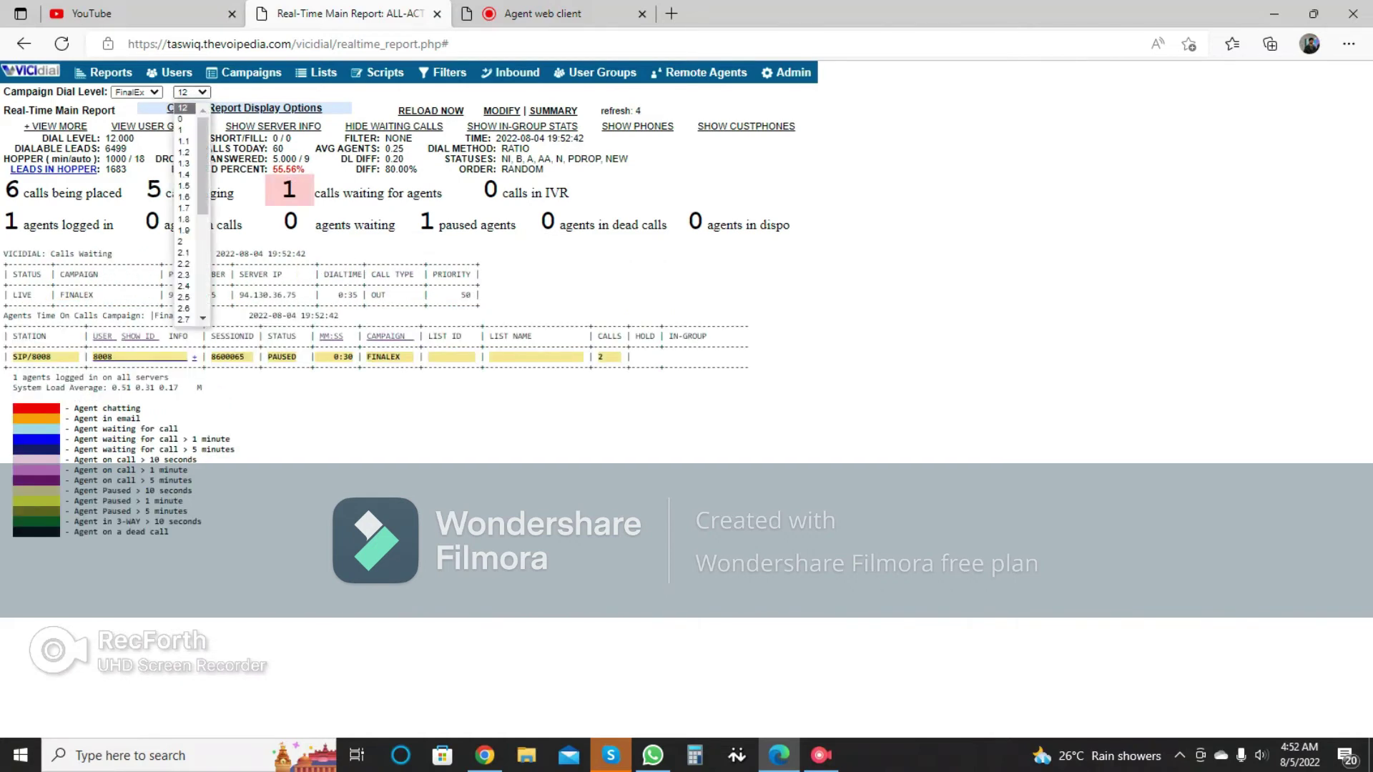
{"action": "key", "text": "Down"}
{"action": "key", "text": "Down"}
{"action": "key", "text": "Down"}
{"action": "key", "text": "Down"}
{"action": "key", "text": "Down"}
{"action": "key", "text": "Down"}
{"action": "key", "text": "Down"}
{"action": "key", "text": "Down"}
{"action": "key", "text": "Down"}
{"action": "key", "text": "Down"}
{"action": "key", "text": "Down"}
{"action": "key", "text": "Down"}
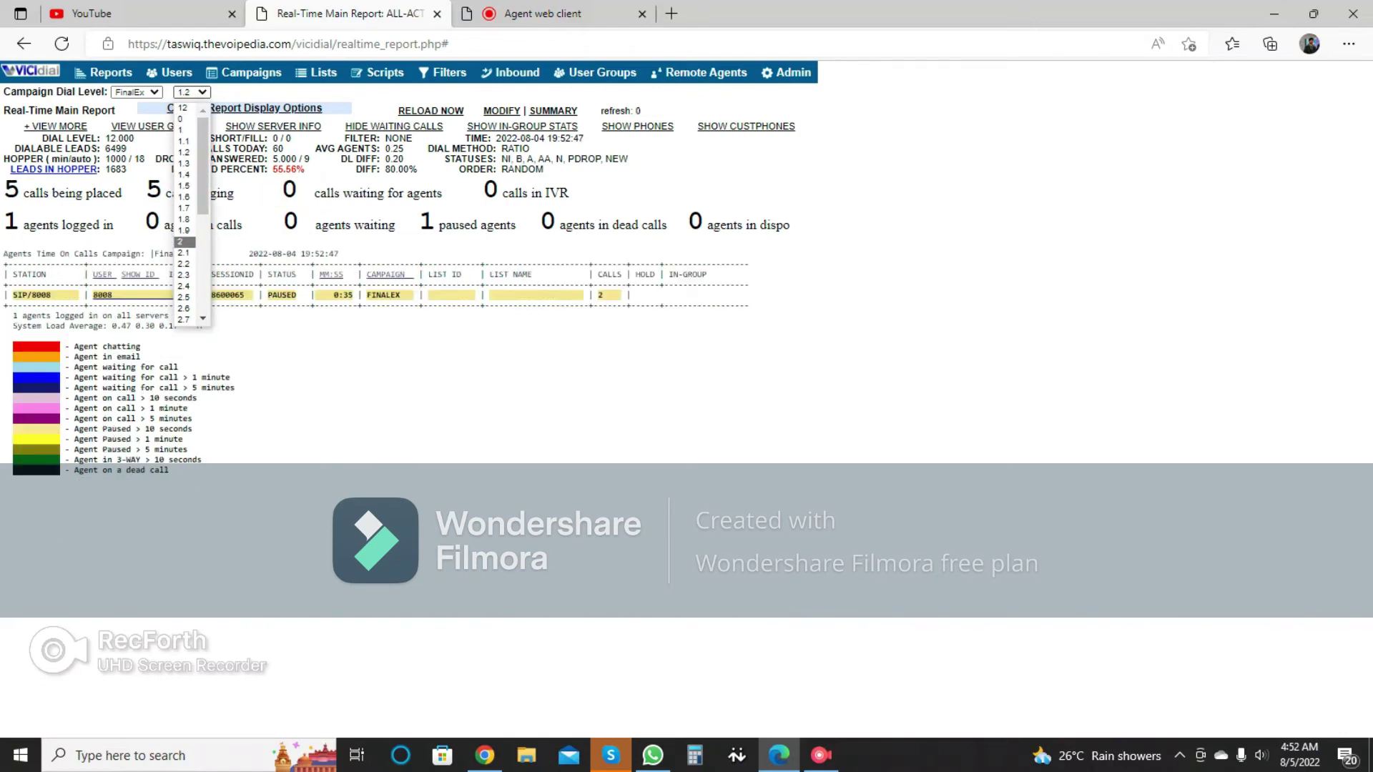
{"action": "key", "text": "Return"}
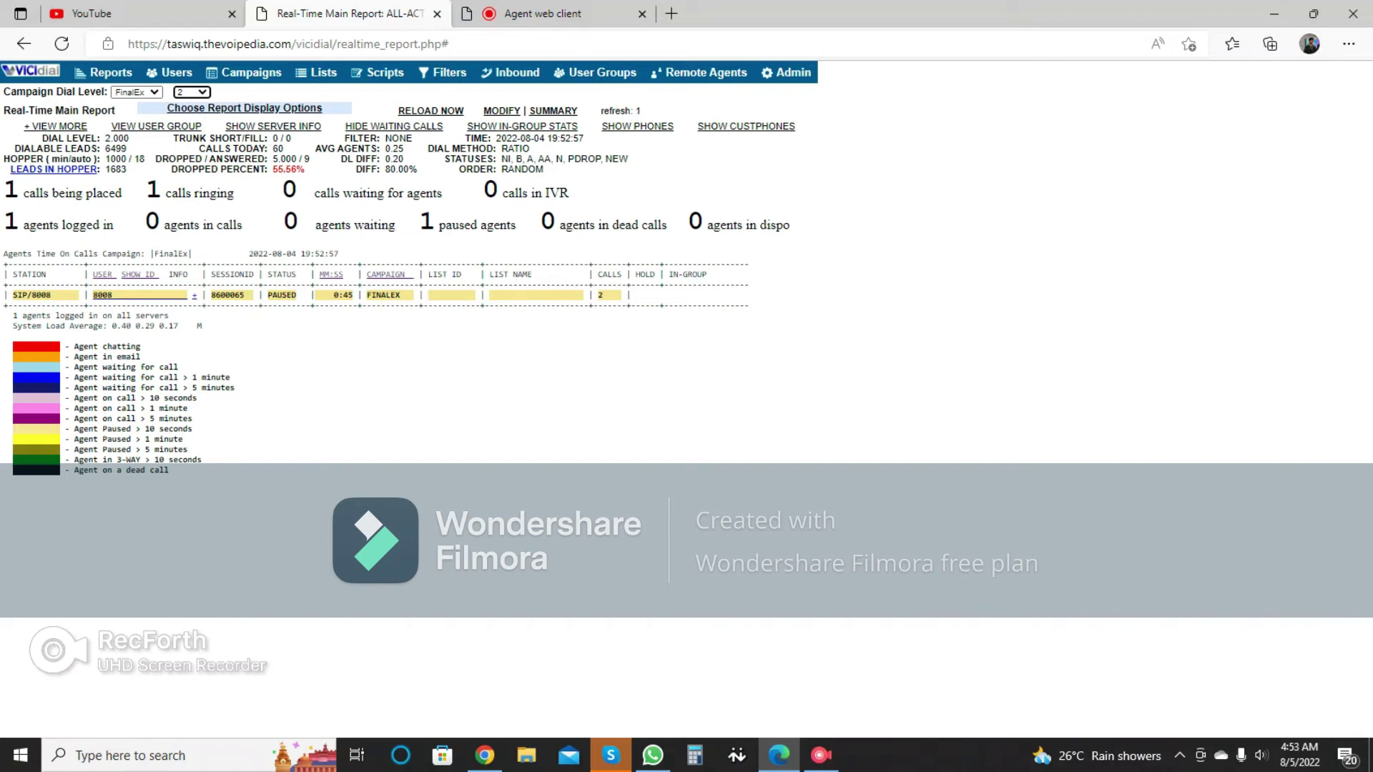
Step: Examine the report's figures for dial level, dialable leads, hopper minimum/auto and leads in hopper
{"action": "left_click_drag", "start_coordinate": [42, 138], "coordinate": [100, 138]}
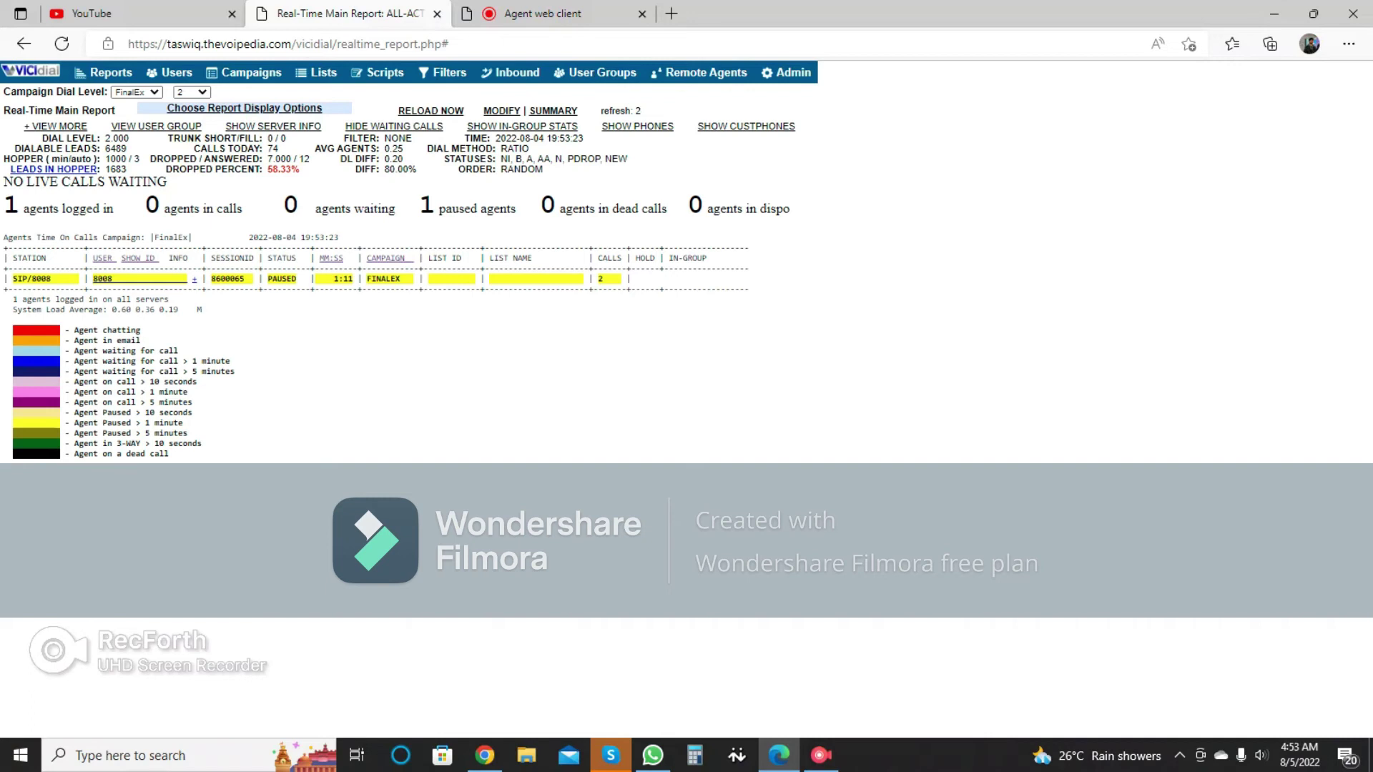
{"action": "left_click_drag", "start_coordinate": [798, 126], "coordinate": [128, 148]}
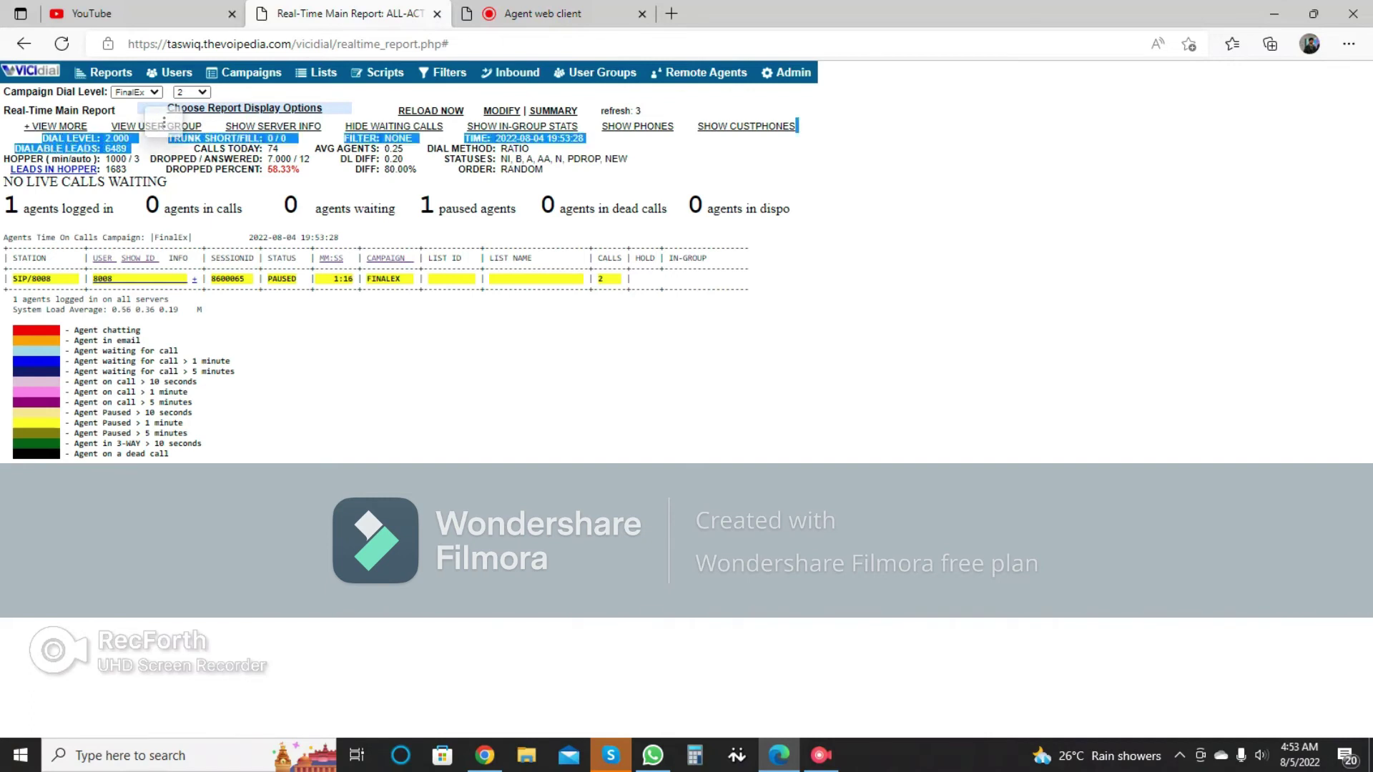
{"action": "left_click", "coordinate": [129, 149]}
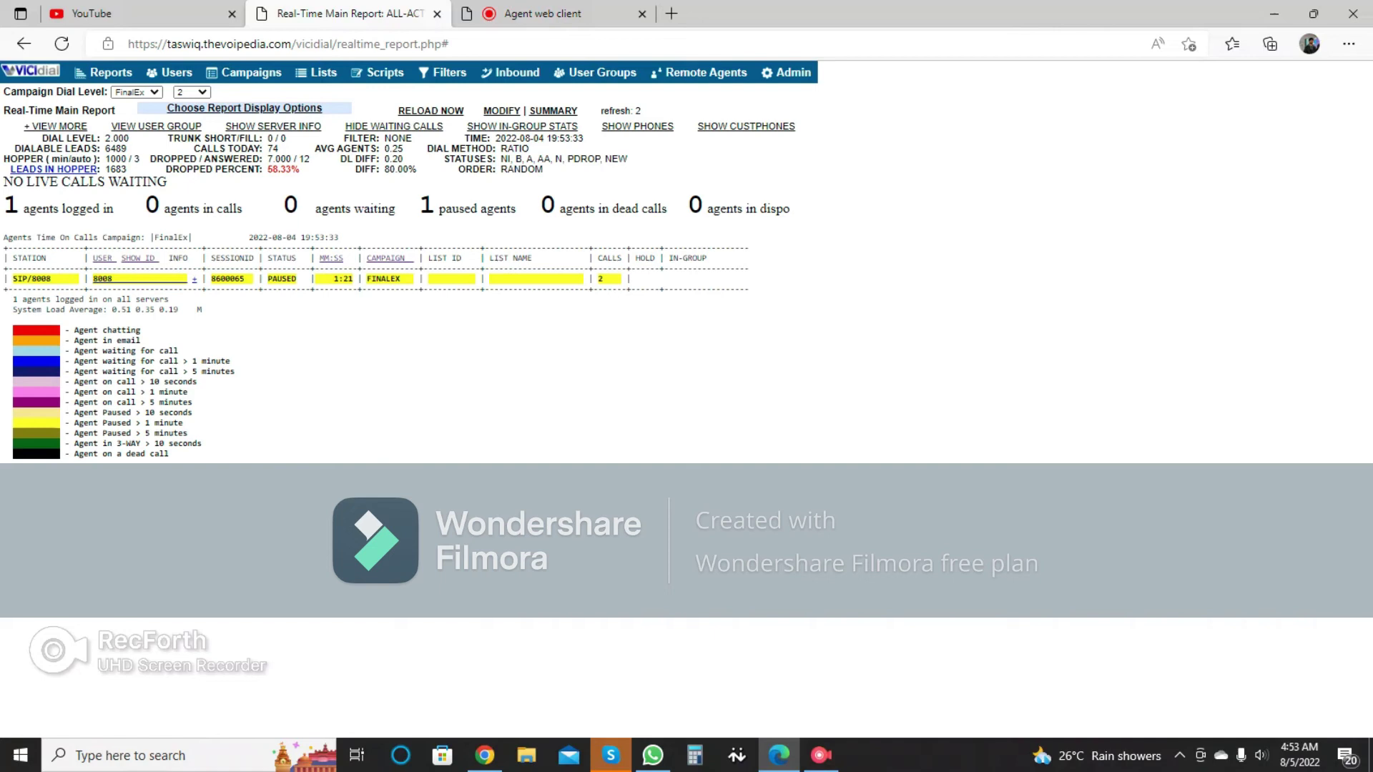
{"action": "left_click_drag", "start_coordinate": [112, 159], "coordinate": [108, 133]}
{"action": "left_click_drag", "start_coordinate": [47, 158], "coordinate": [139, 159]}
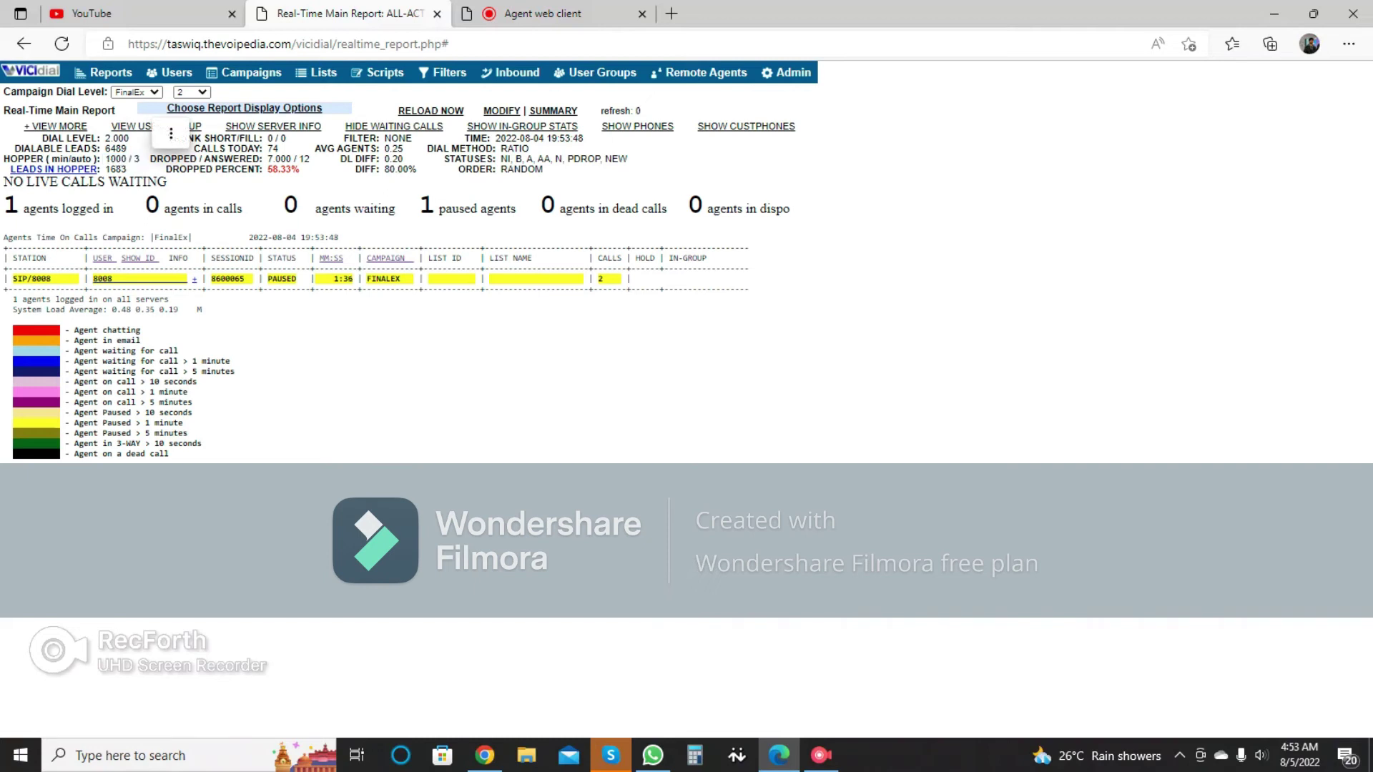
{"action": "left_click_drag", "start_coordinate": [110, 169], "coordinate": [128, 169]}
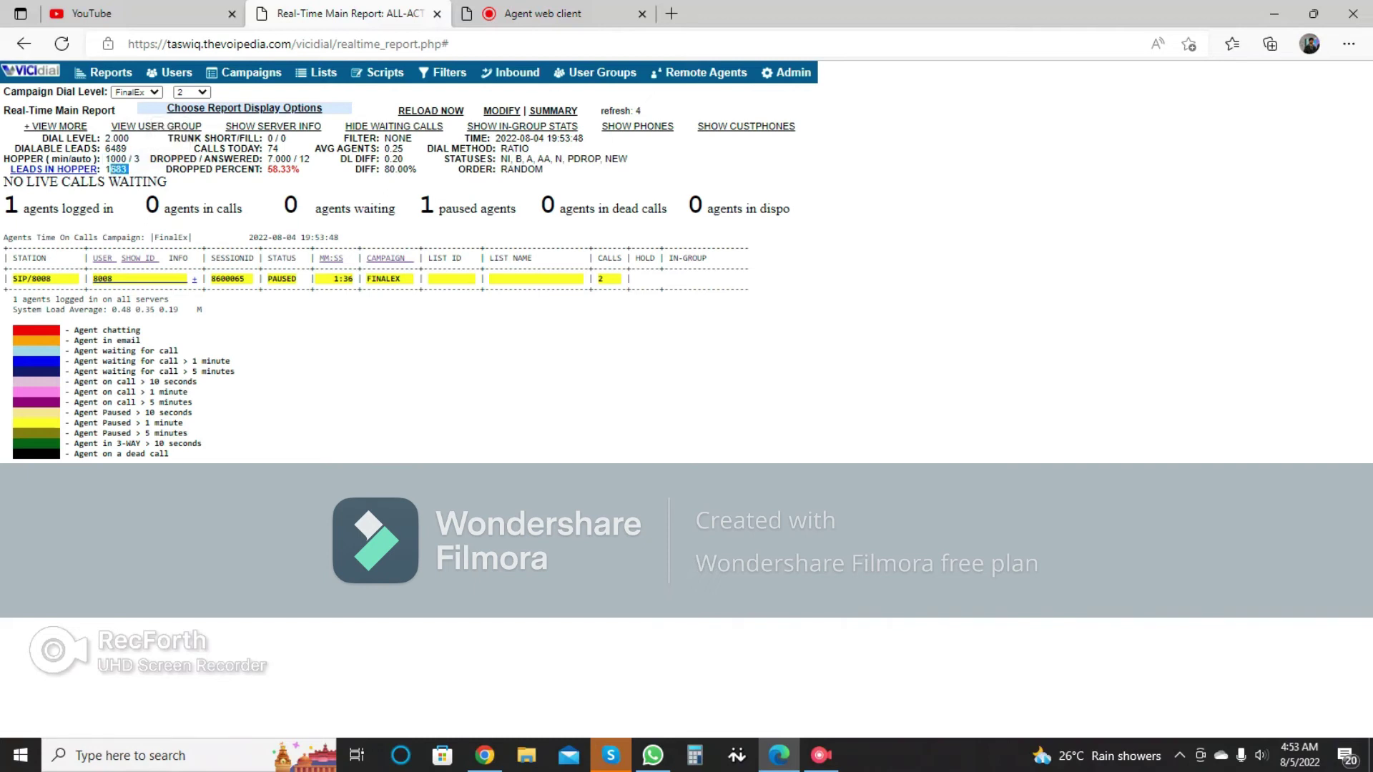
{"action": "left_click", "coordinate": [128, 171]}
{"action": "left_click_drag", "start_coordinate": [131, 148], "coordinate": [98, 149]}
Step: Examine the report's figures for calls today and dropped versus answered calls
{"action": "left_click_drag", "start_coordinate": [193, 148], "coordinate": [262, 148]}
{"action": "left_click_drag", "start_coordinate": [150, 159], "coordinate": [261, 159]}
{"action": "left_click_drag", "start_coordinate": [310, 170], "coordinate": [287, 159]}
{"action": "left_click", "coordinate": [308, 158]}
{"action": "left_click", "coordinate": [289, 159]}
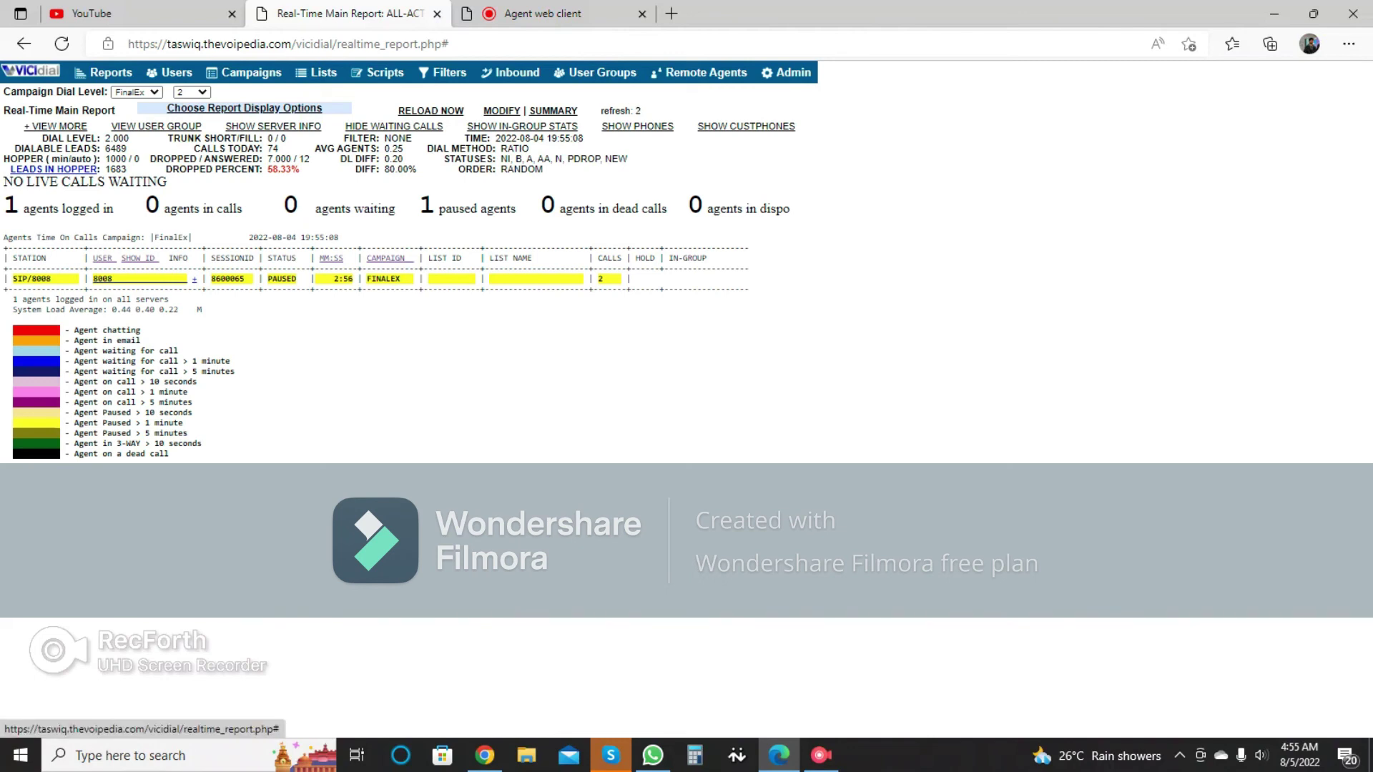
Step: Set Monitor to BARGE in the report display options, enter the monitoring phone's extension and submit
{"action": "left_click", "coordinate": [244, 108]}
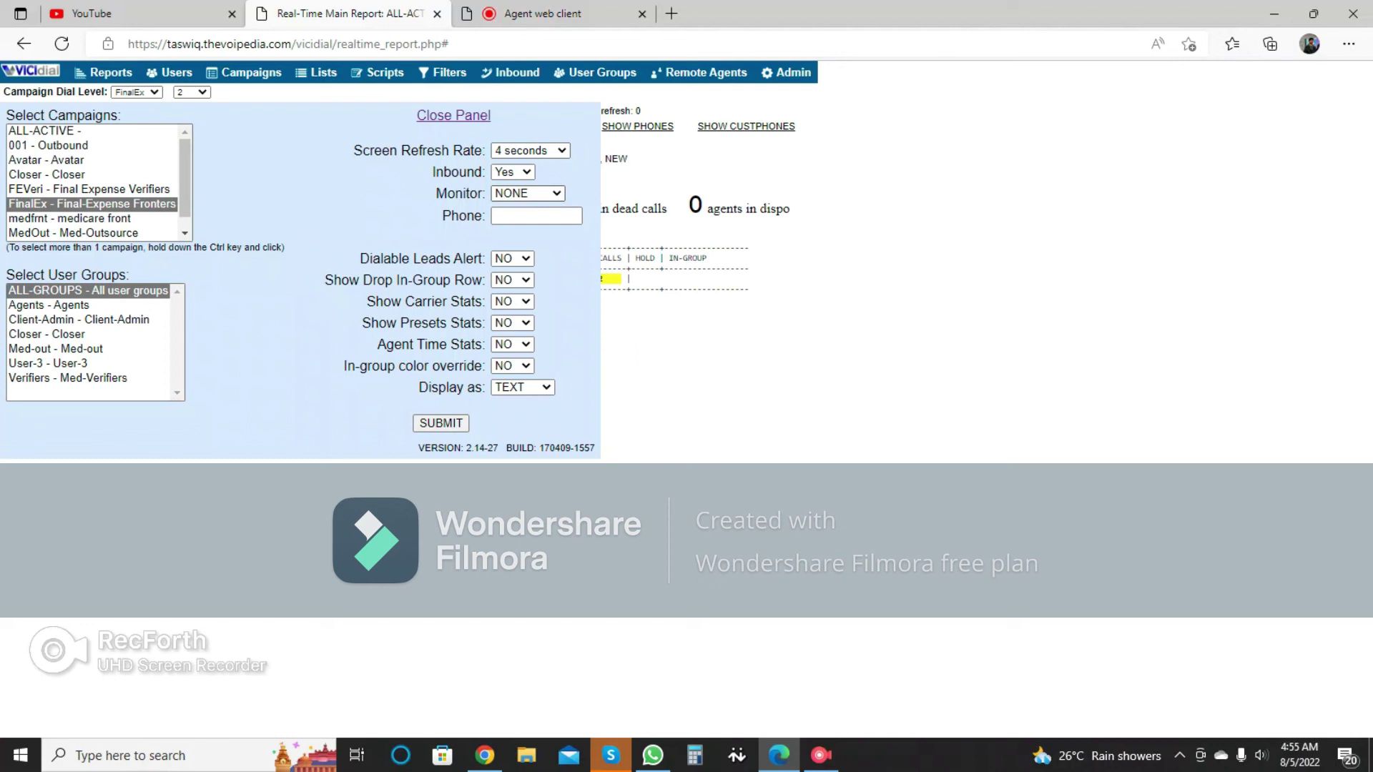
{"action": "left_click_drag", "start_coordinate": [436, 194], "coordinate": [486, 194]}
{"action": "left_click", "coordinate": [528, 193]}
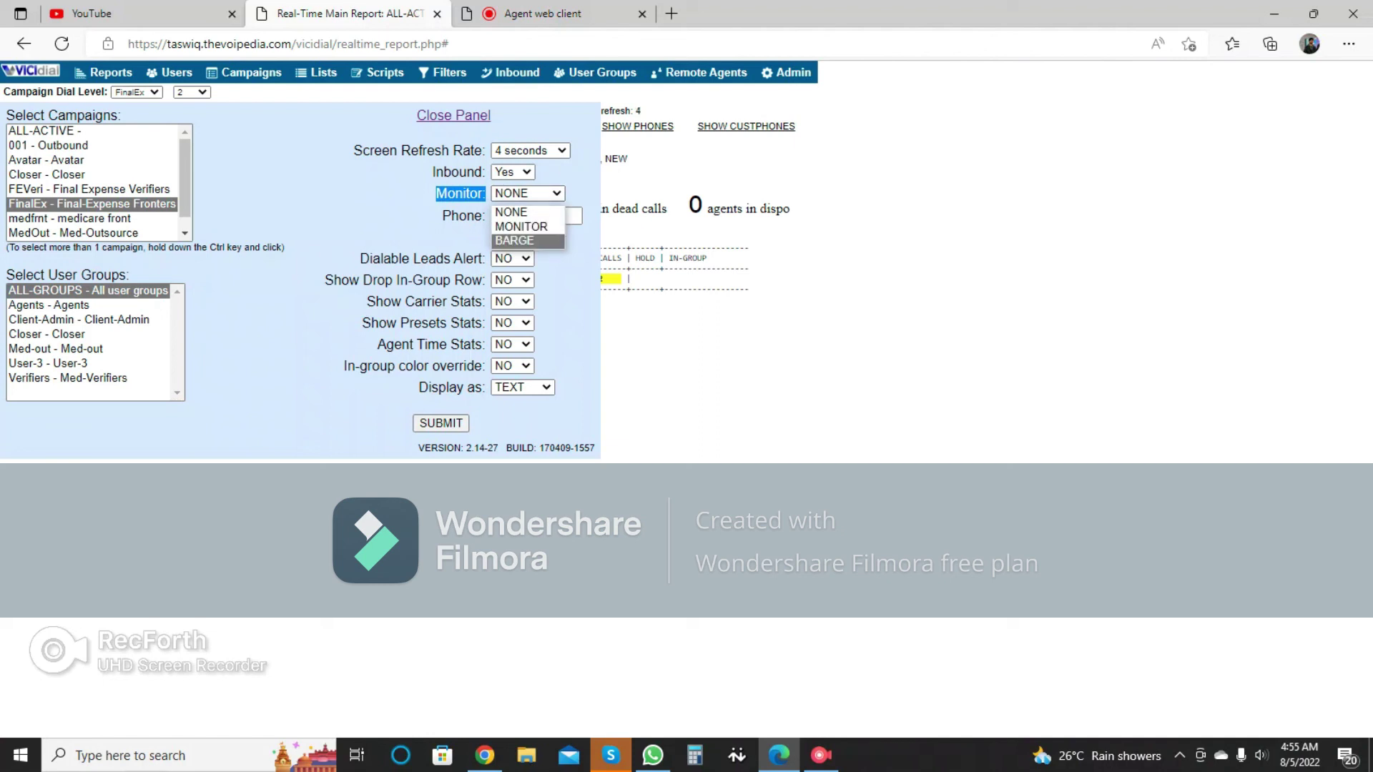
{"action": "left_click", "coordinate": [583, 240]}
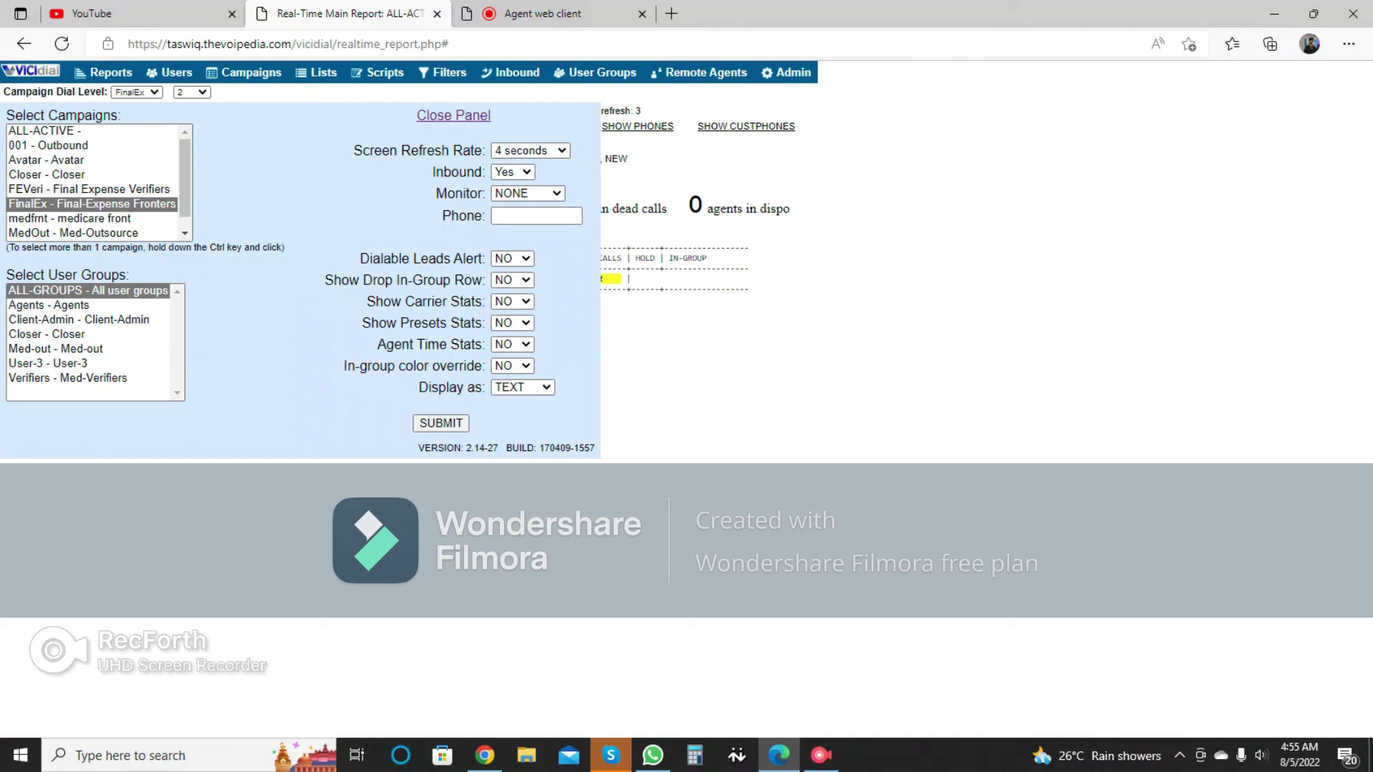
{"action": "left_click", "coordinate": [530, 194]}
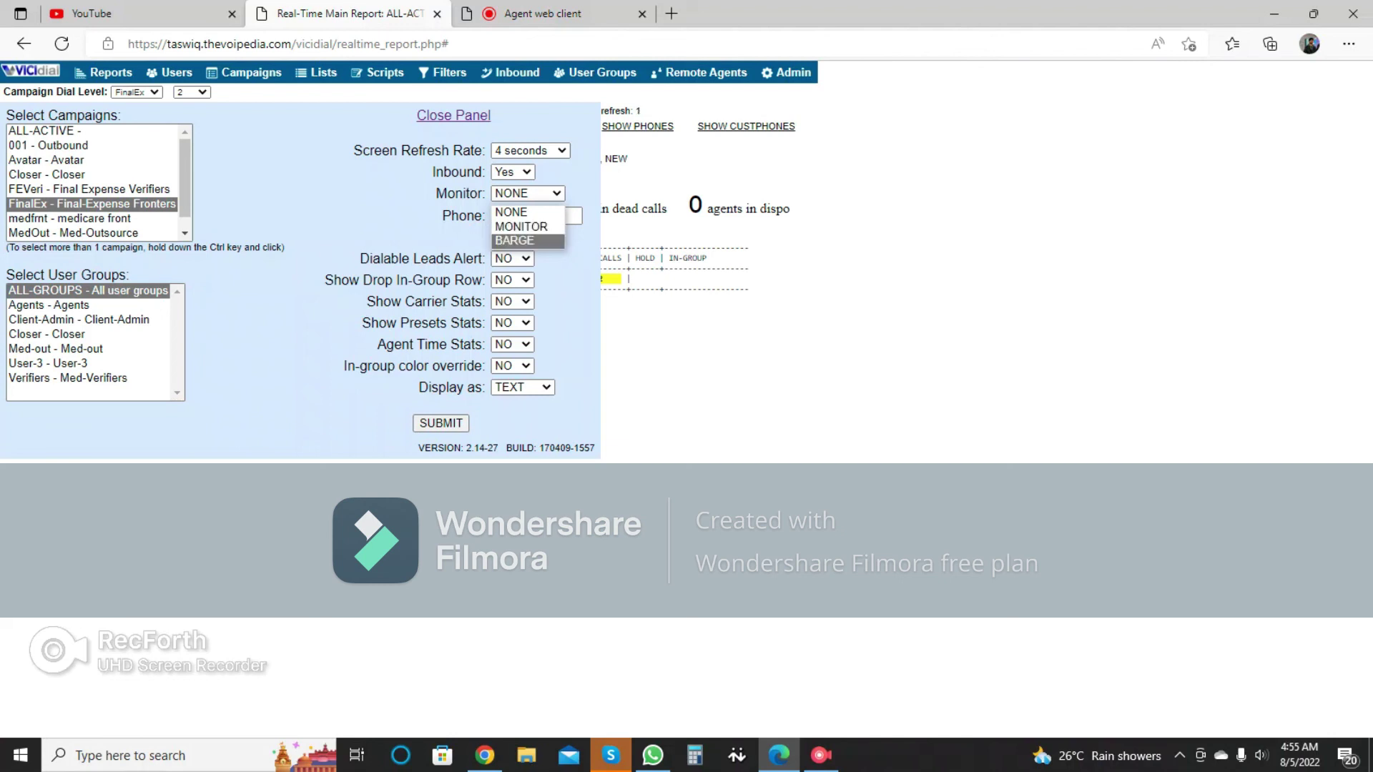
{"action": "left_click", "coordinate": [515, 241]}
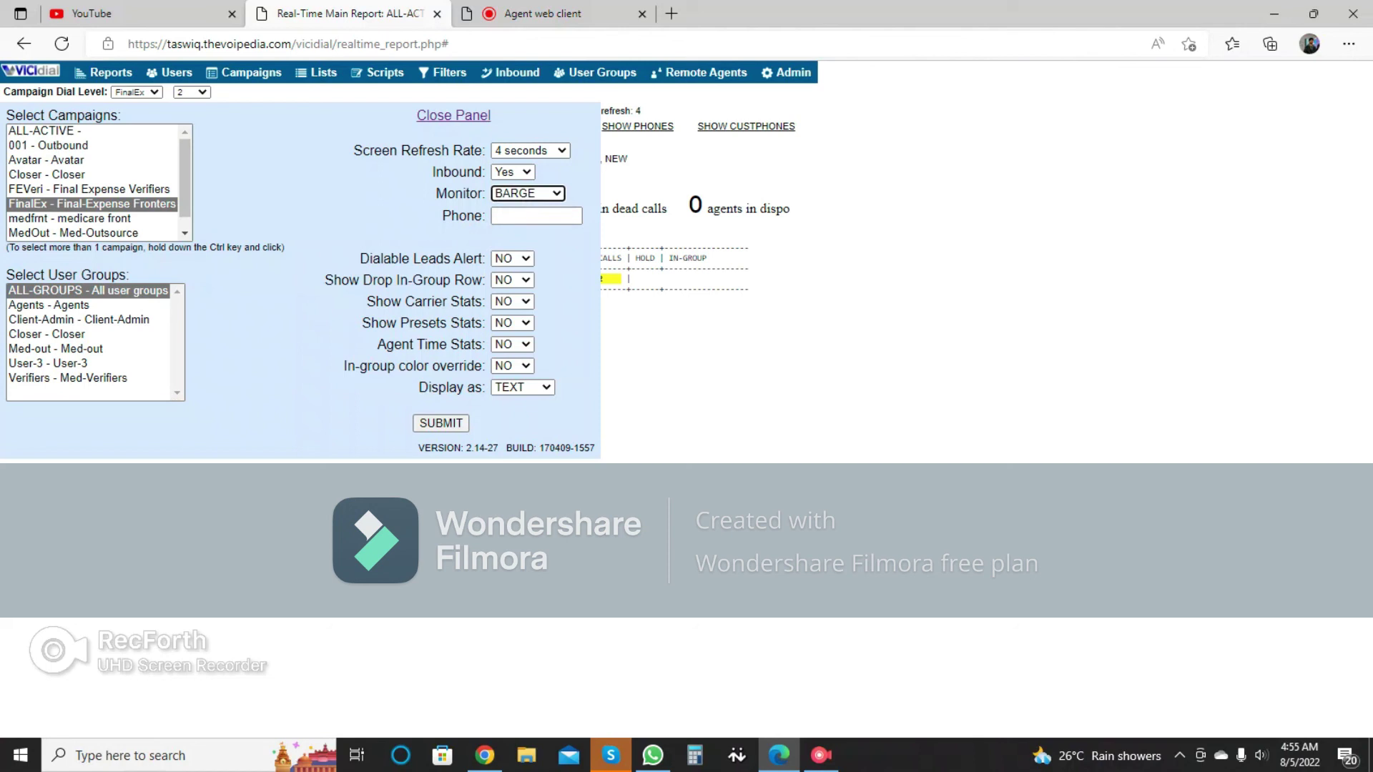
{"action": "left_click", "coordinate": [536, 216]}
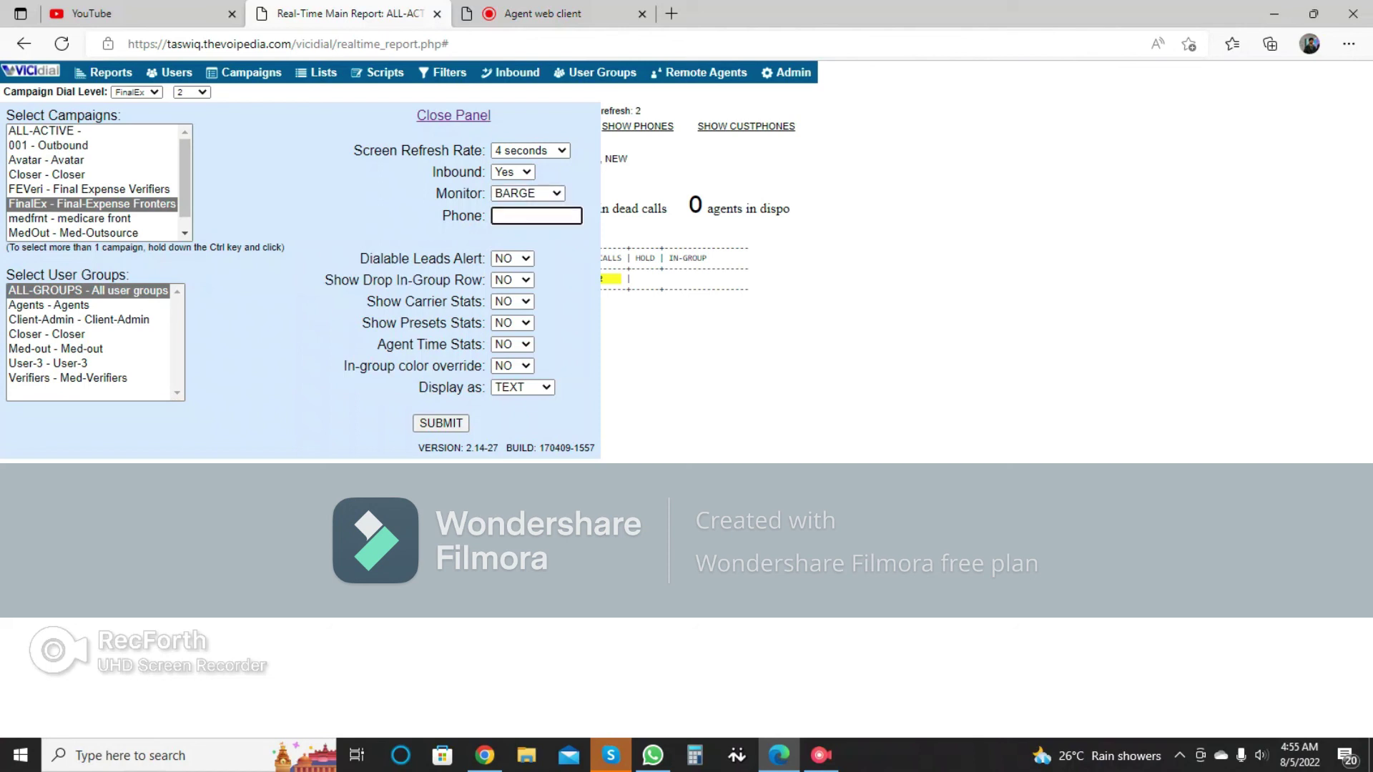
{"action": "type", "text": "8031"}
{"action": "key", "text": "Return"}
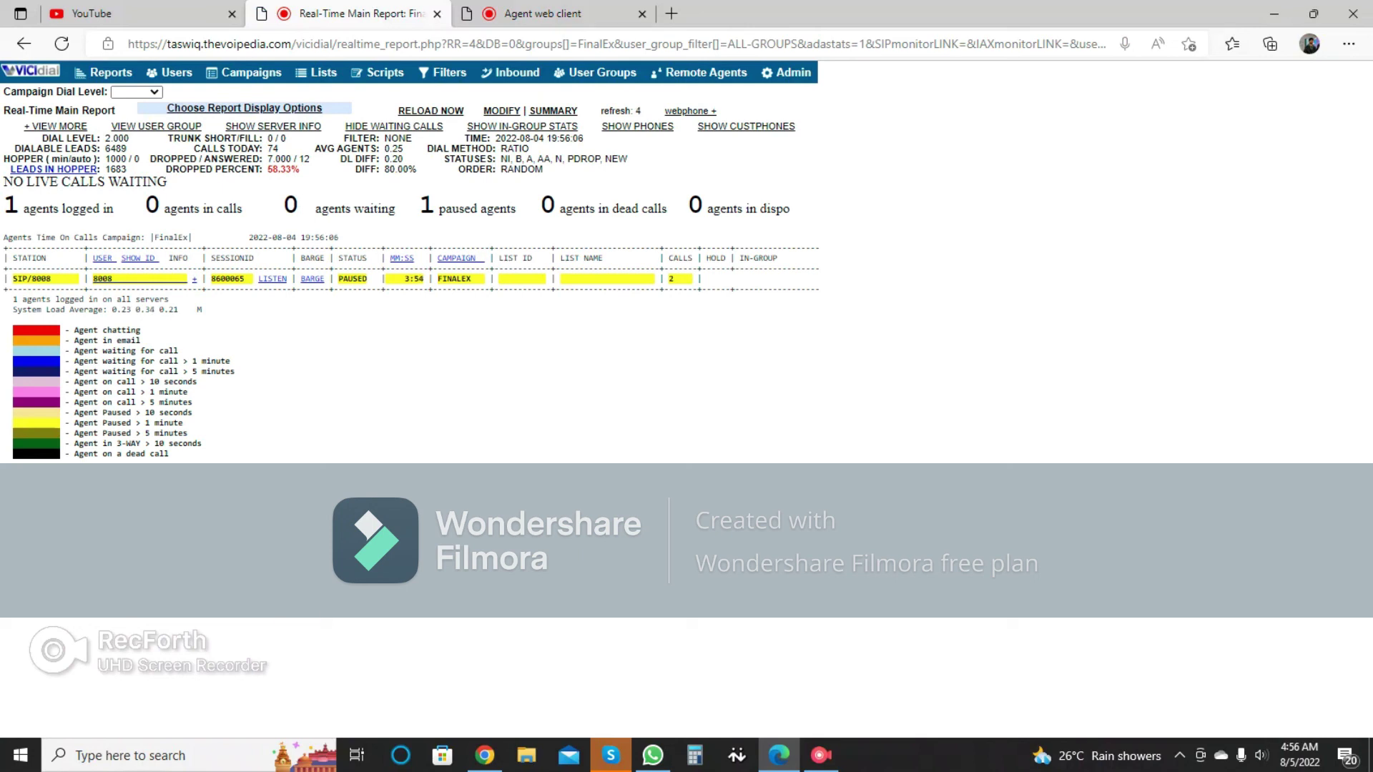
Step: Start listening in on the paused FinalEx agent's session, dismiss the call notice and show the webphone
{"action": "left_click", "coordinate": [273, 279]}
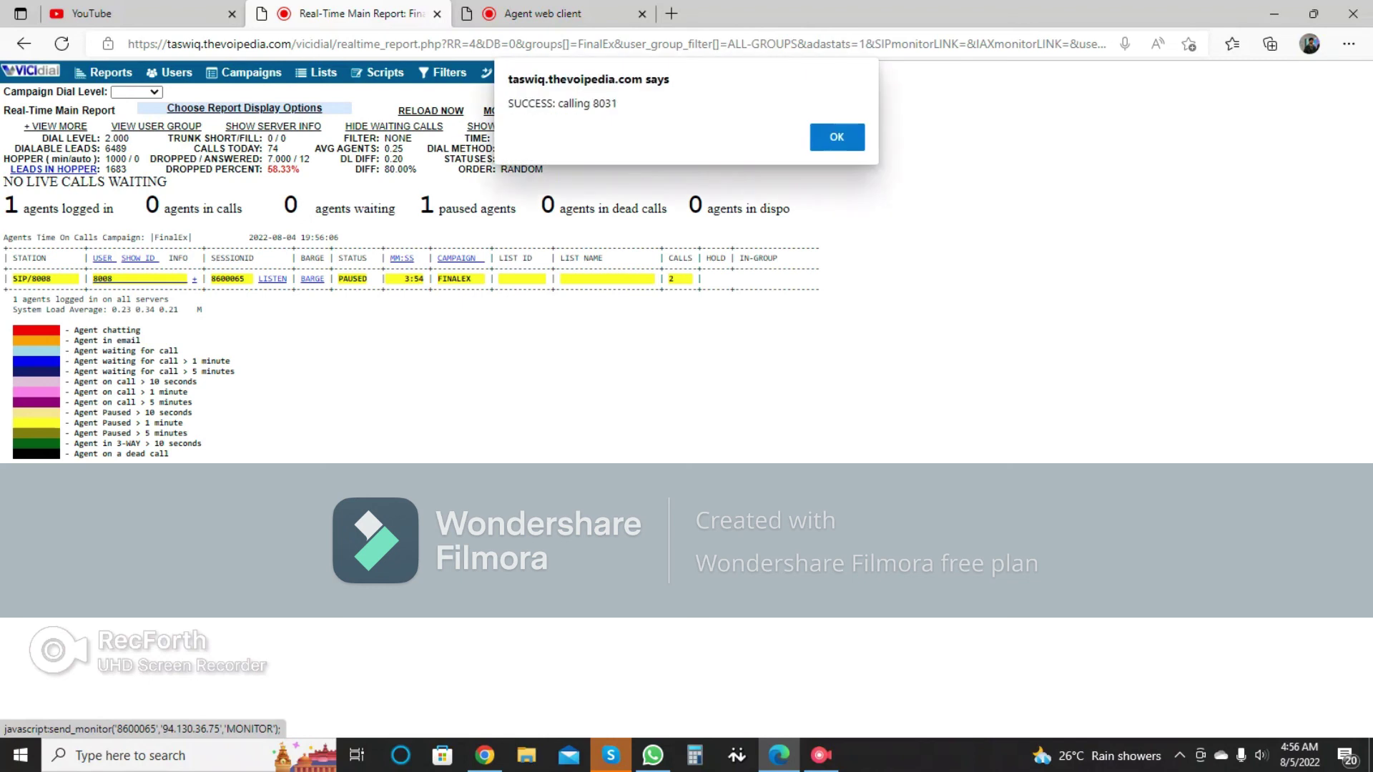
{"action": "key", "text": "Return"}
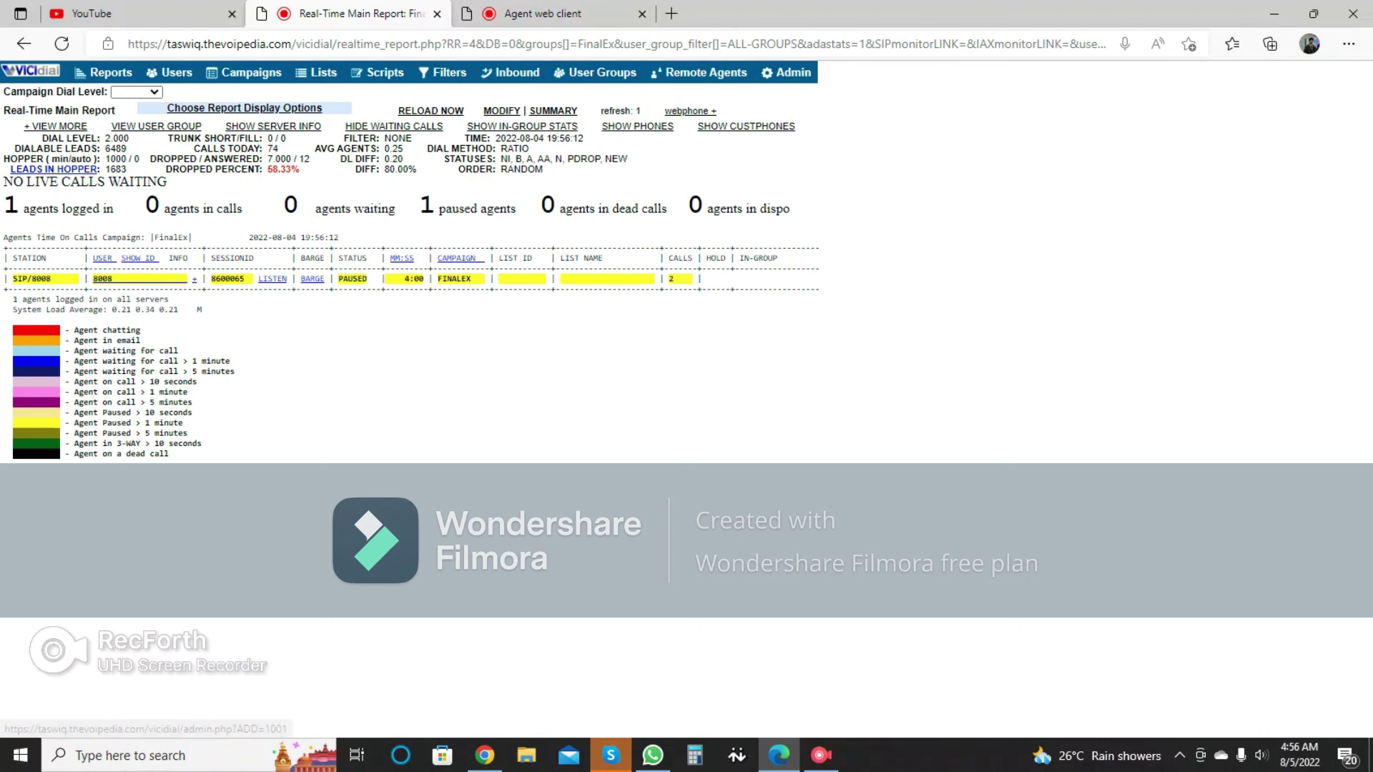
{"action": "left_click", "coordinate": [690, 111]}
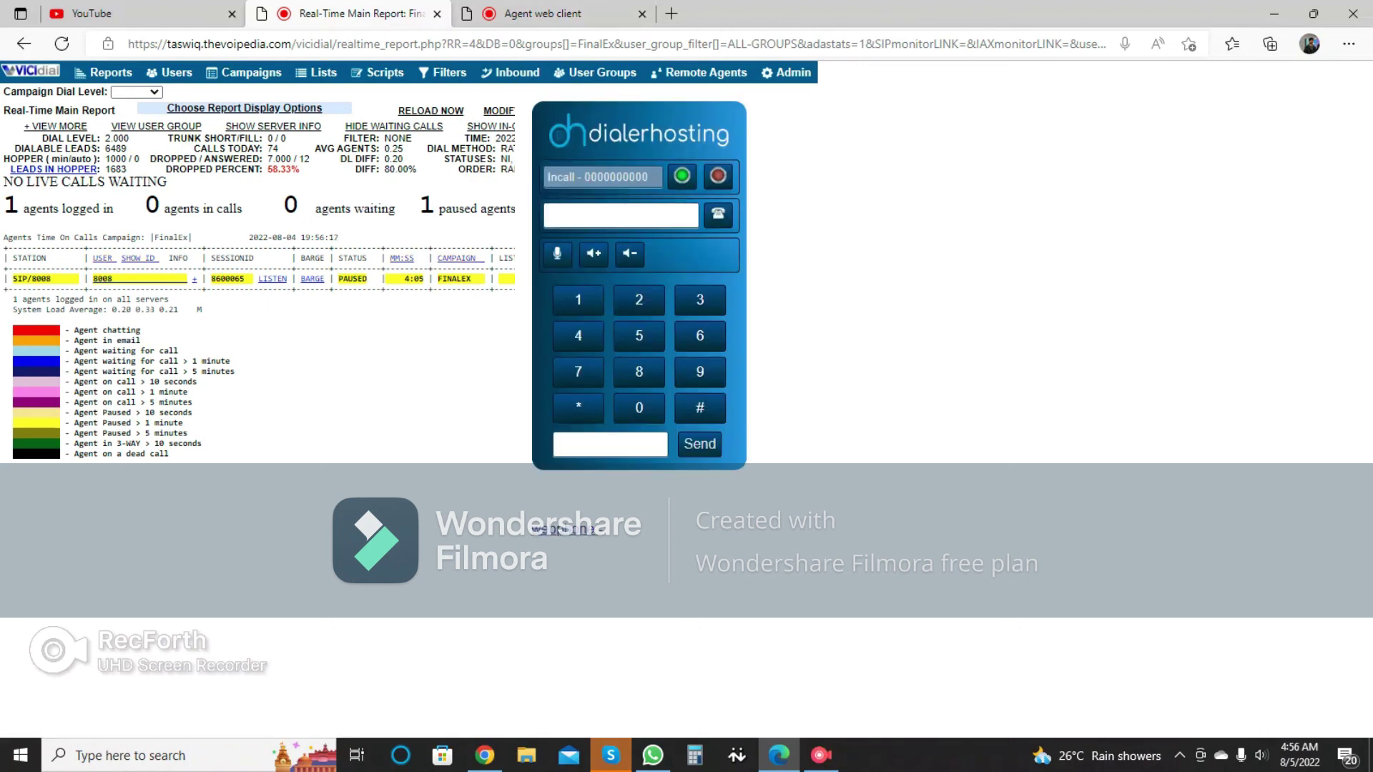